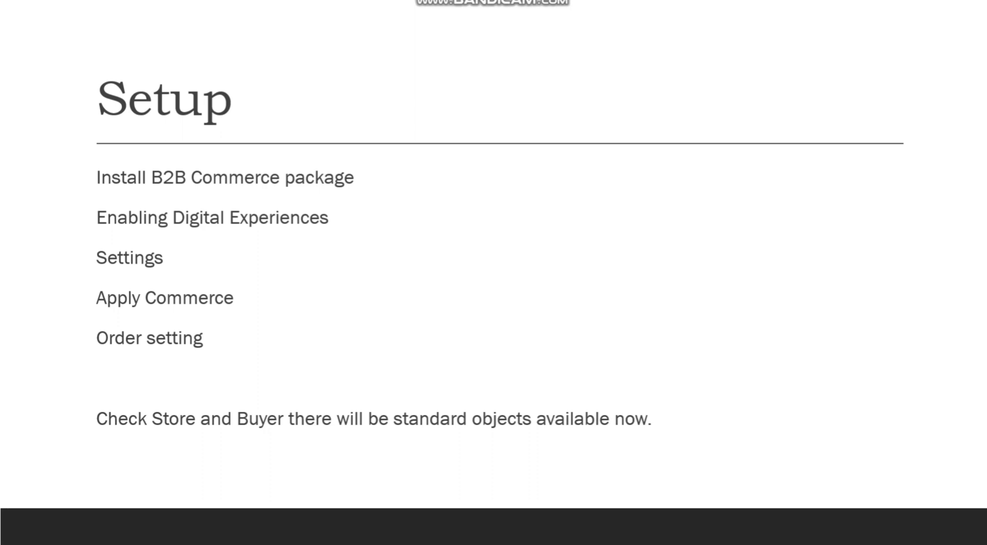
End the slide show, switch to Chrome and search the web for "install b2b commerce pacakage"
{"action": "key", "text": "Escape"}
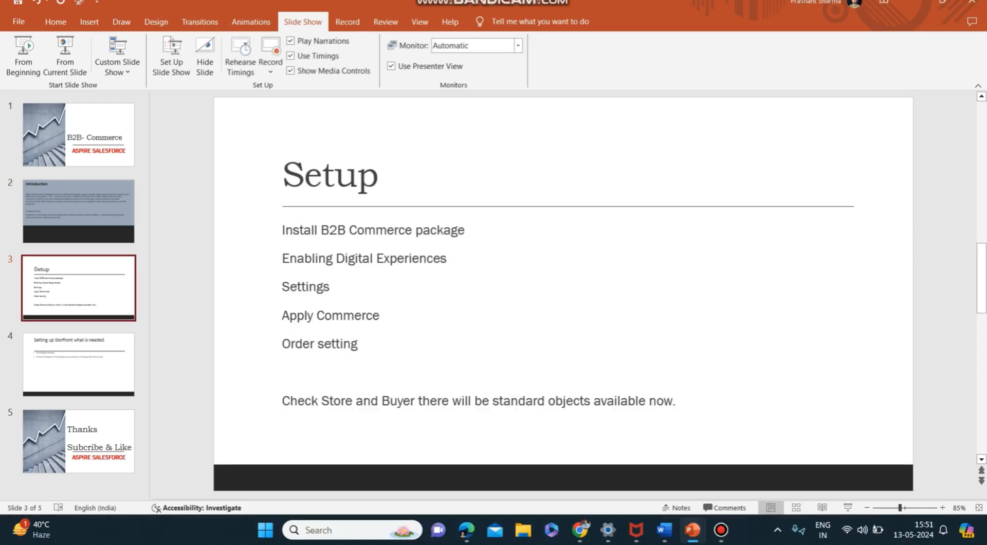
{"action": "left_click", "coordinate": [581, 529]}
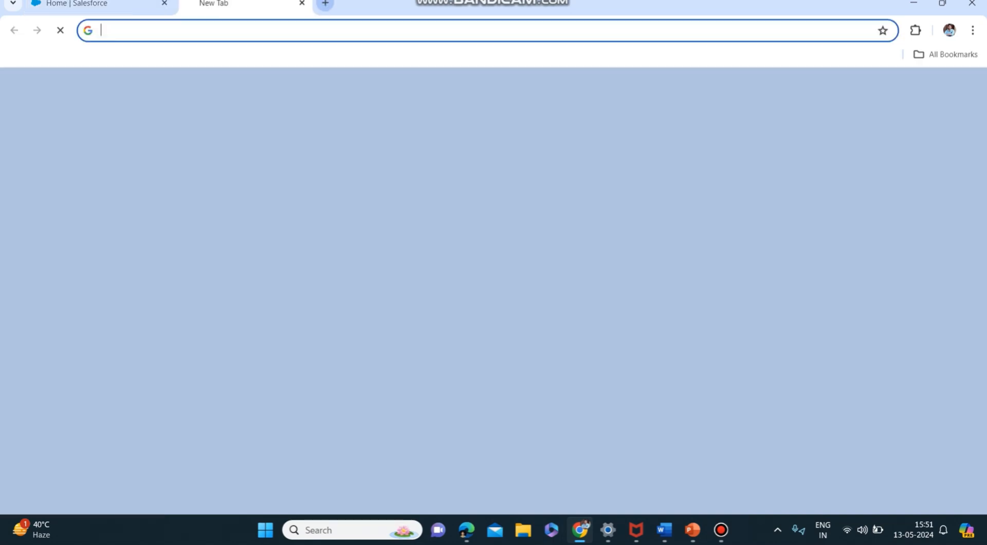
{"action": "left_click", "coordinate": [188, 3]}
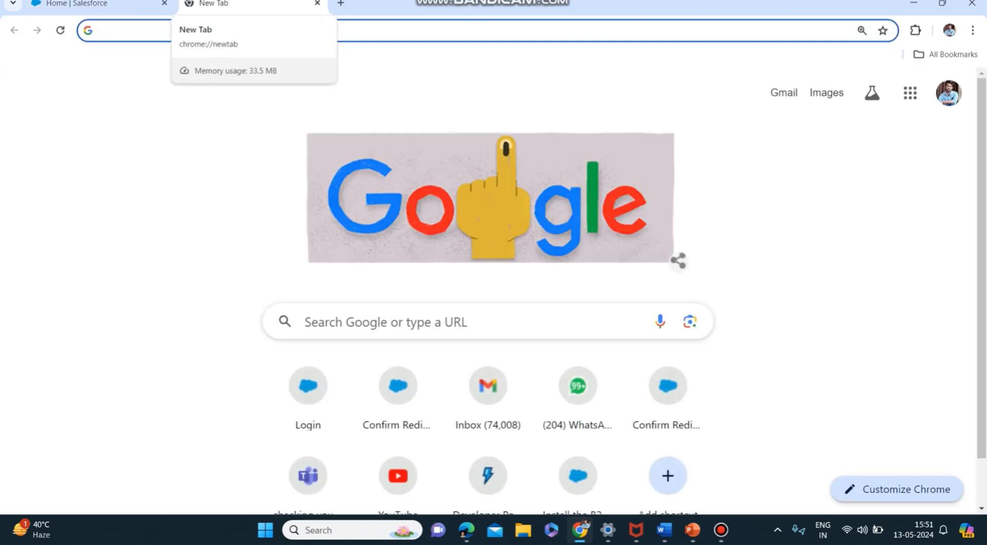
{"action": "type", "text": "insta"}
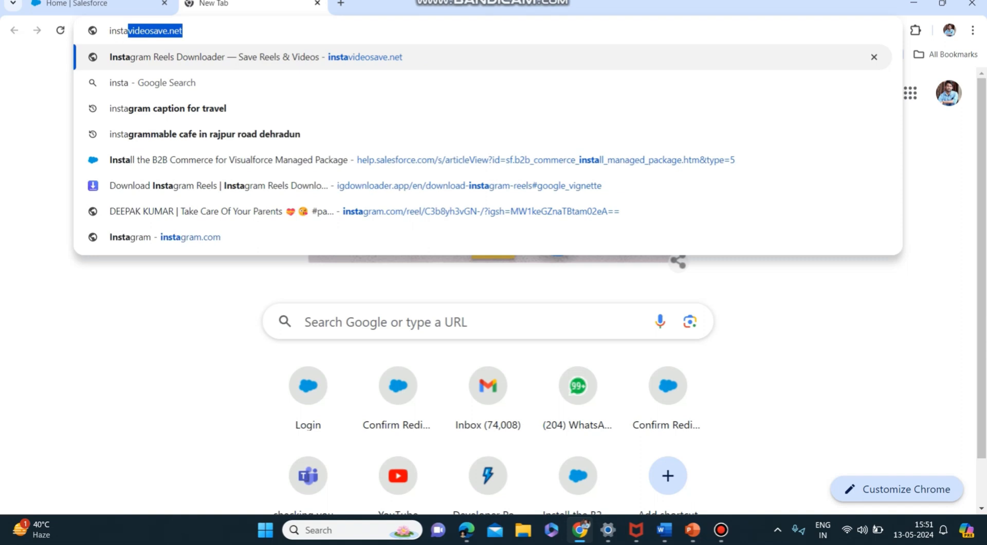
{"action": "type", "text": "ll b2"}
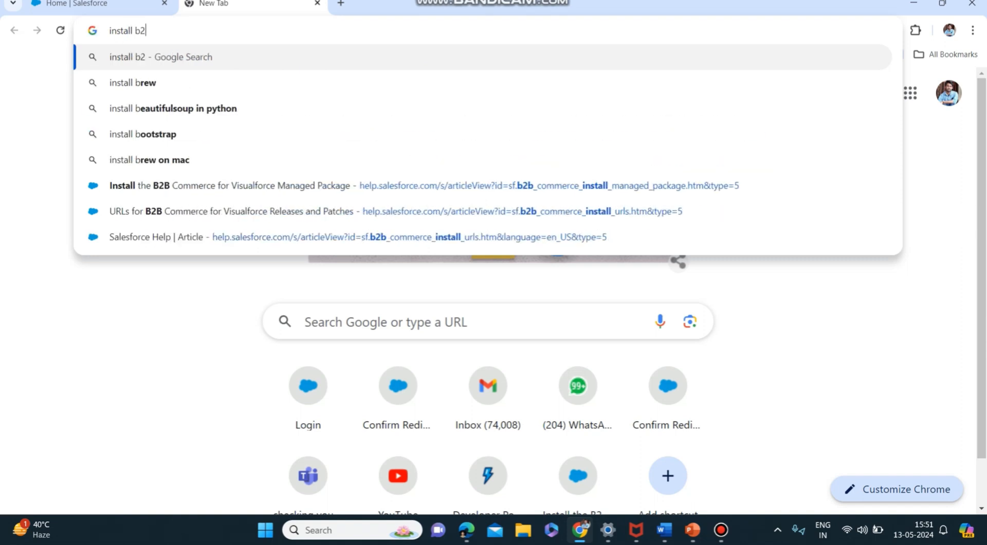
{"action": "type", "text": "b"}
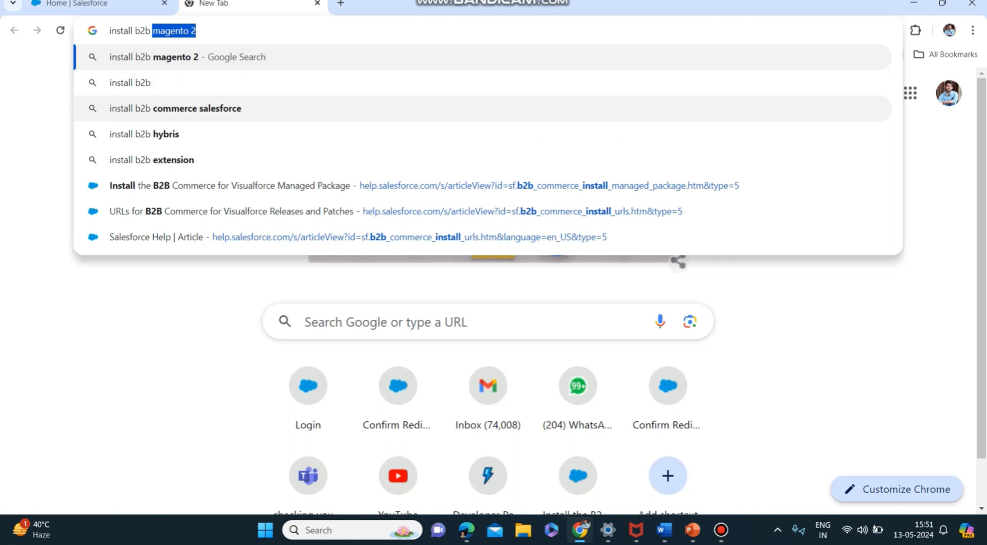
{"action": "type", "text": " c"}
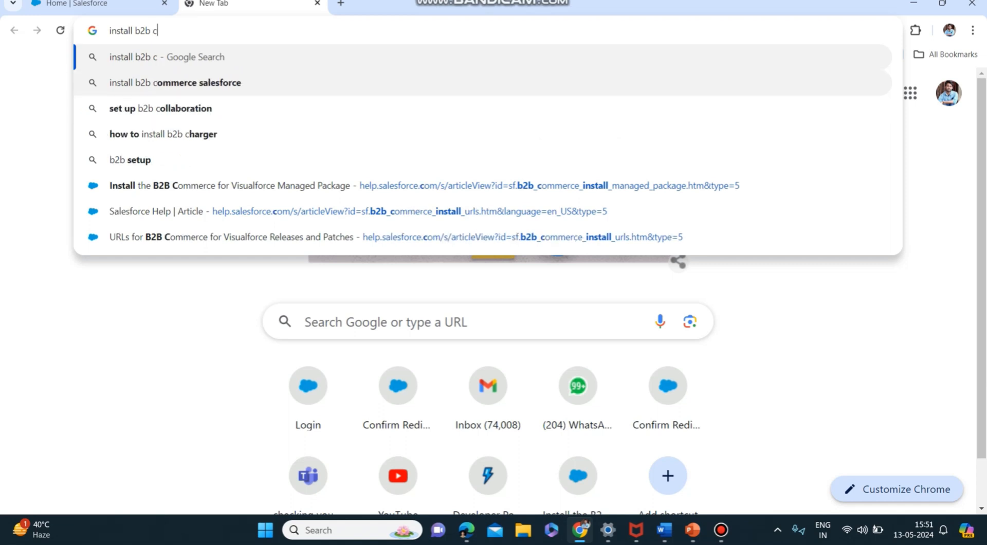
{"action": "type", "text": "ommerce pac"}
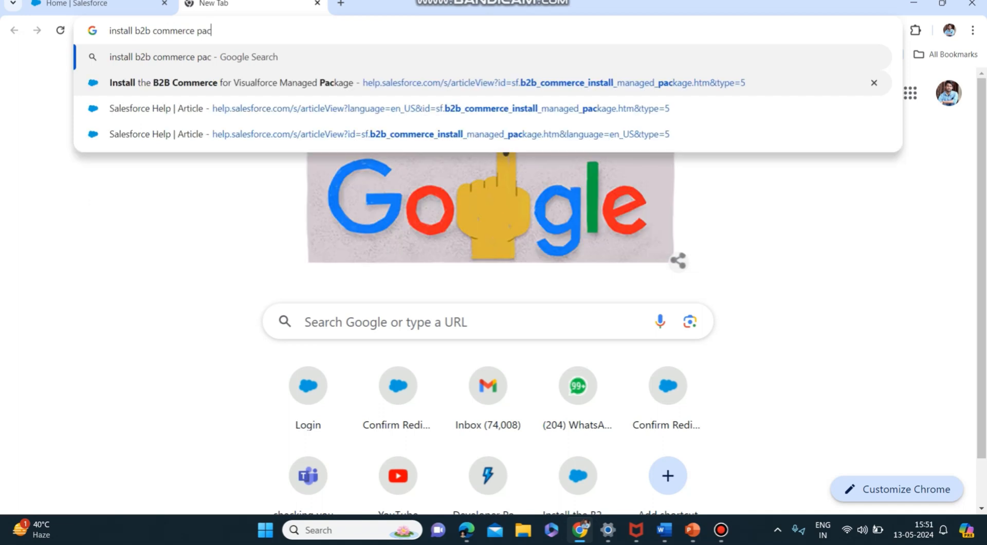
{"action": "key", "text": "Num_Lock"}
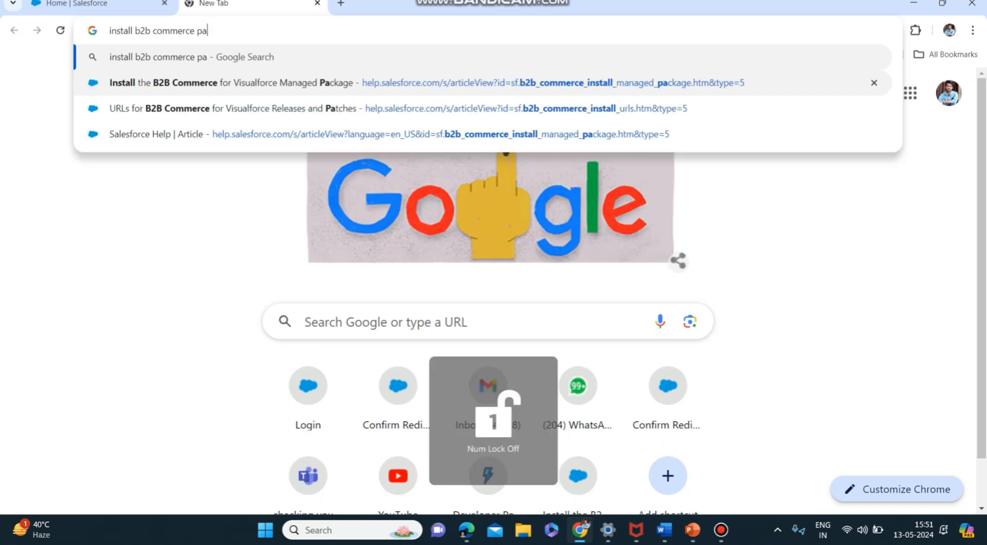
{"action": "type", "text": "cakag"}
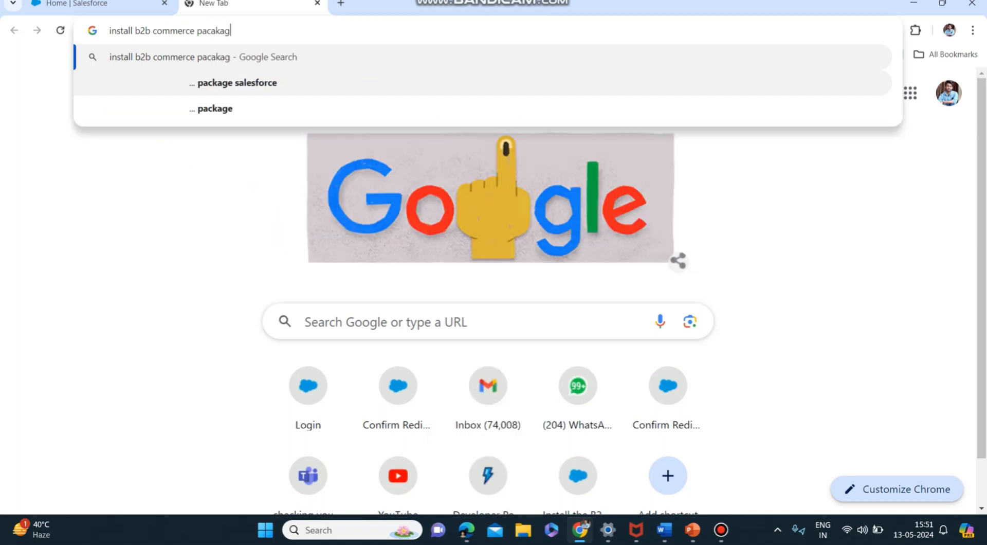
{"action": "type", "text": "e"}
{"action": "key", "text": "Return"}
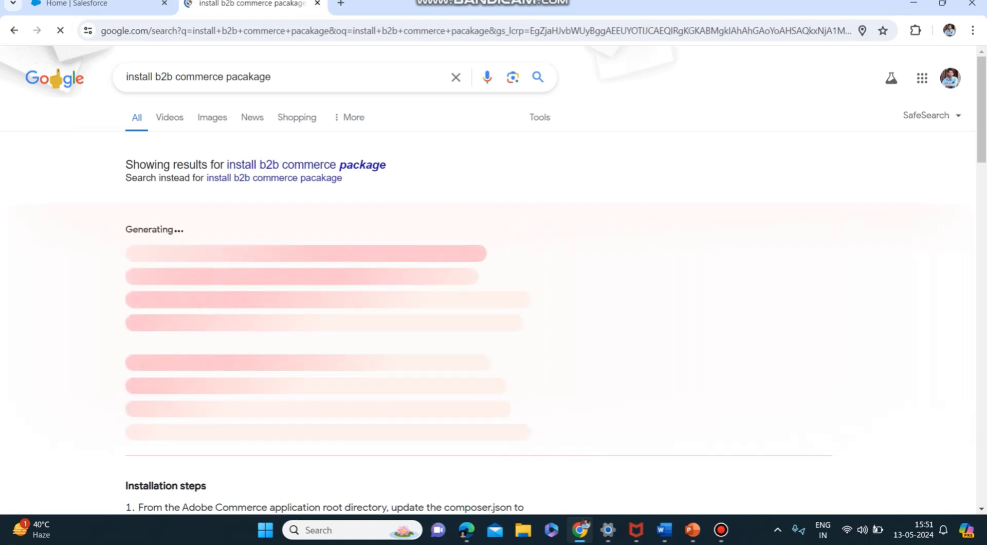
Open the Salesforce Help result "Install the B2B Commerce for Visualforce Managed Package" in a new browser tab and display it
{"action": "scroll", "coordinate": [335, 288], "scroll_direction": "down", "scroll_amount": 8}
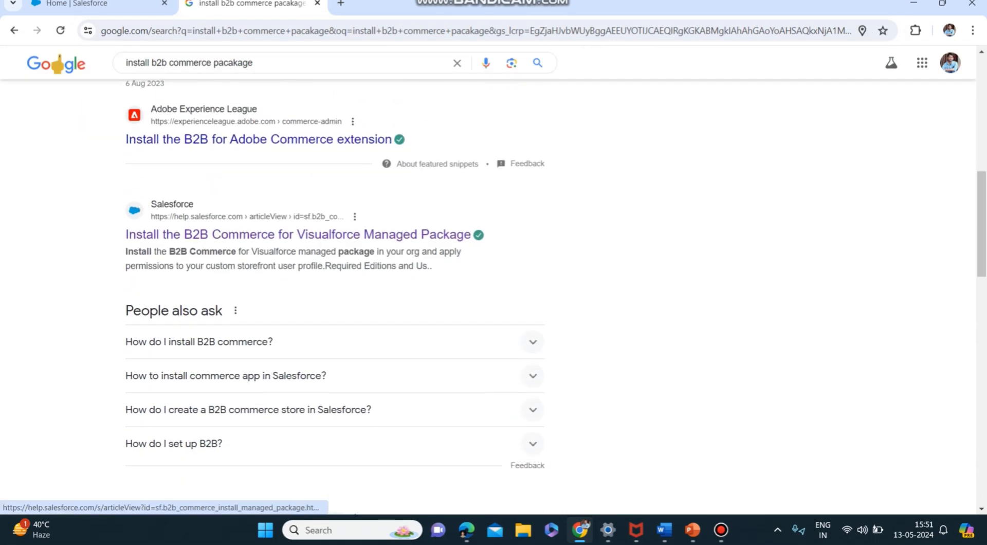
{"action": "scroll", "coordinate": [298, 234], "scroll_direction": "down", "scroll_amount": 1}
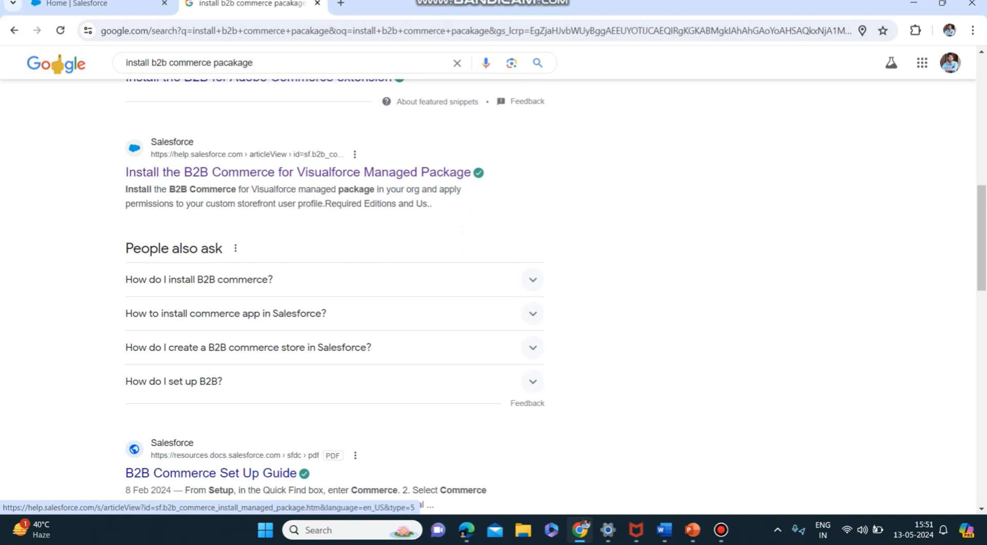
{"action": "right_click", "coordinate": [307, 175]}
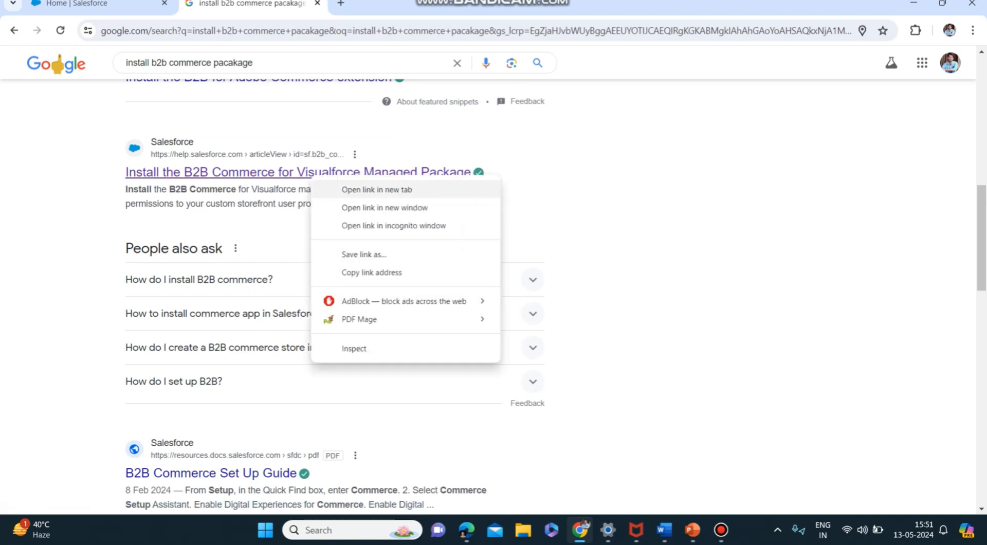
{"action": "left_click", "coordinate": [334, 188]}
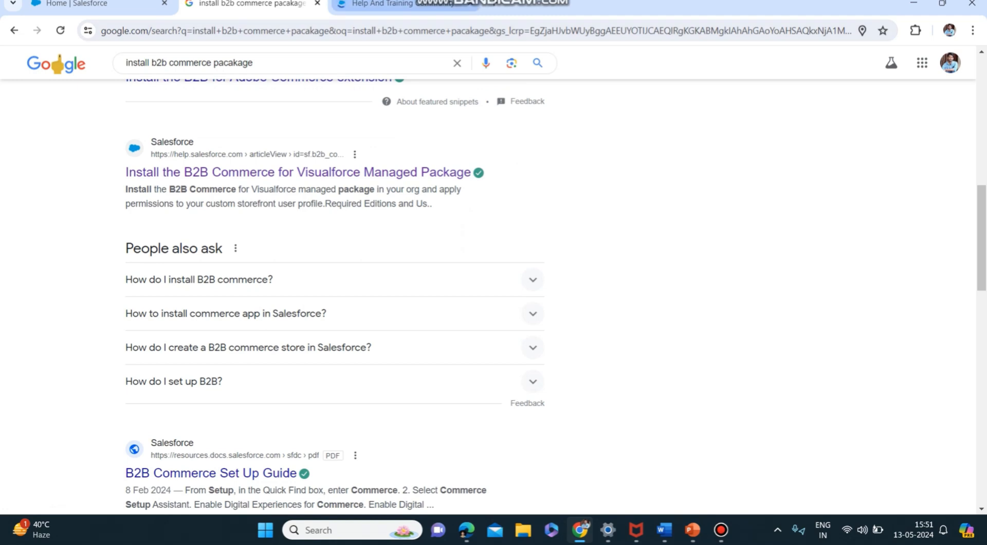
{"action": "left_click", "coordinate": [370, 4]}
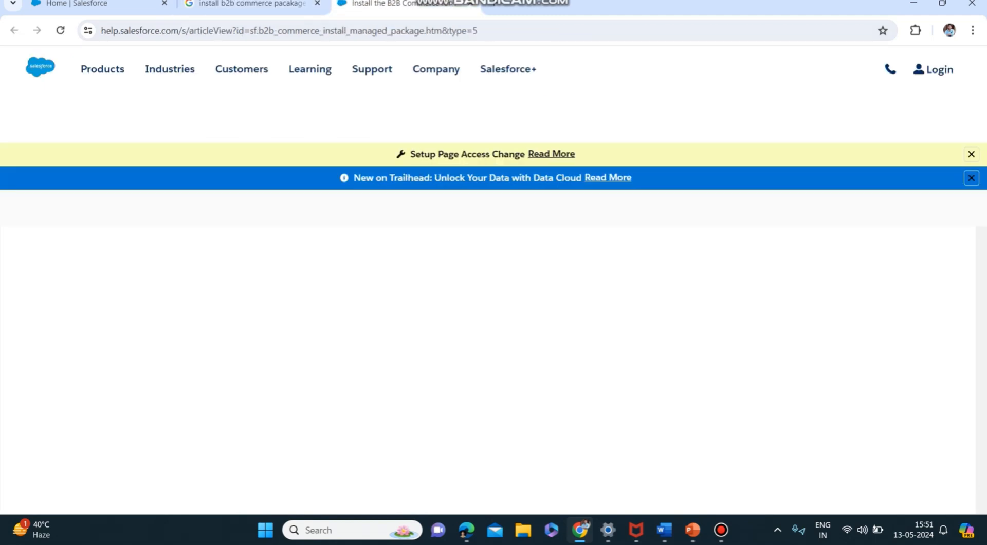
Open the article's link to the URL for the org type and build number in a new browser tab and display it
{"action": "scroll", "coordinate": [470, 276], "scroll_direction": "down", "scroll_amount": 2}
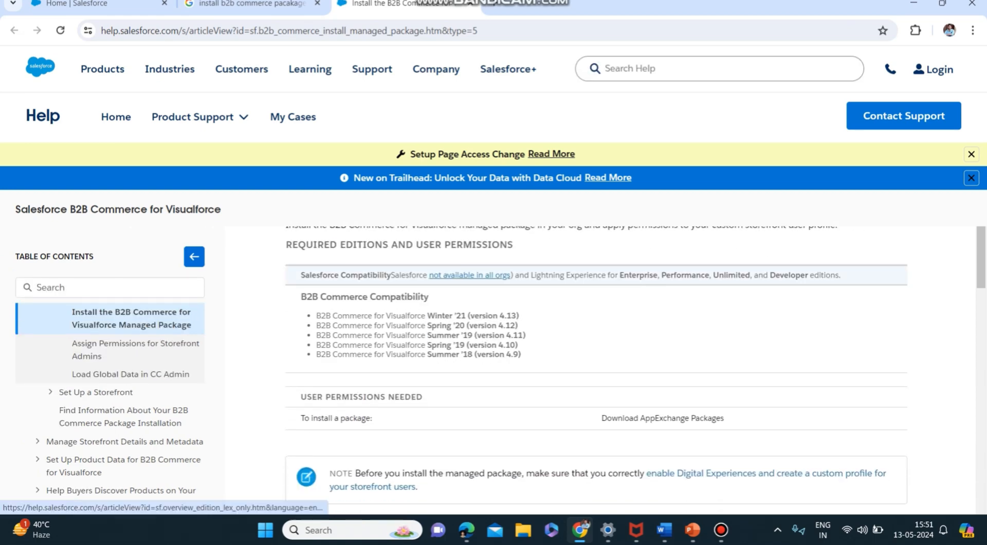
{"action": "scroll", "coordinate": [463, 280], "scroll_direction": "down", "scroll_amount": 7}
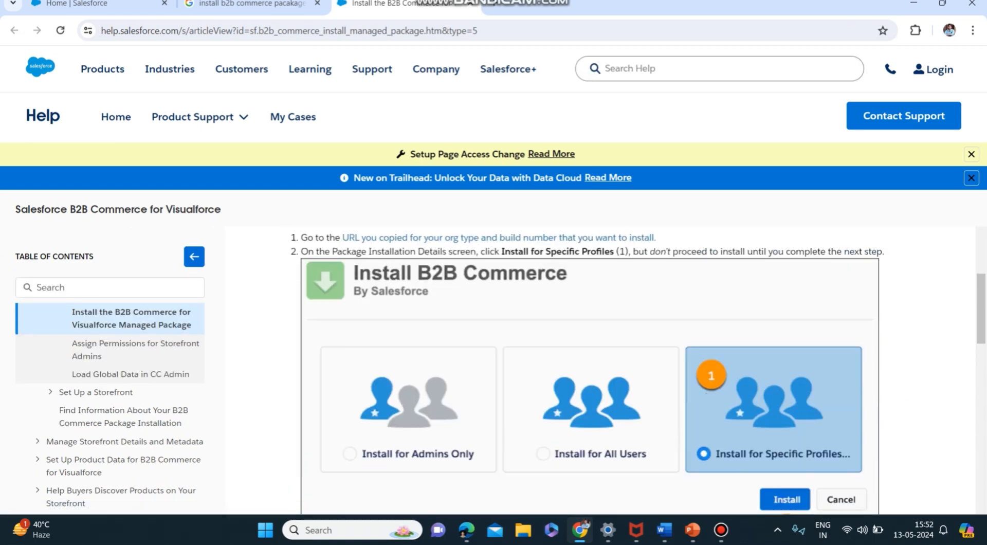
{"action": "scroll", "coordinate": [463, 272], "scroll_direction": "up", "scroll_amount": 1}
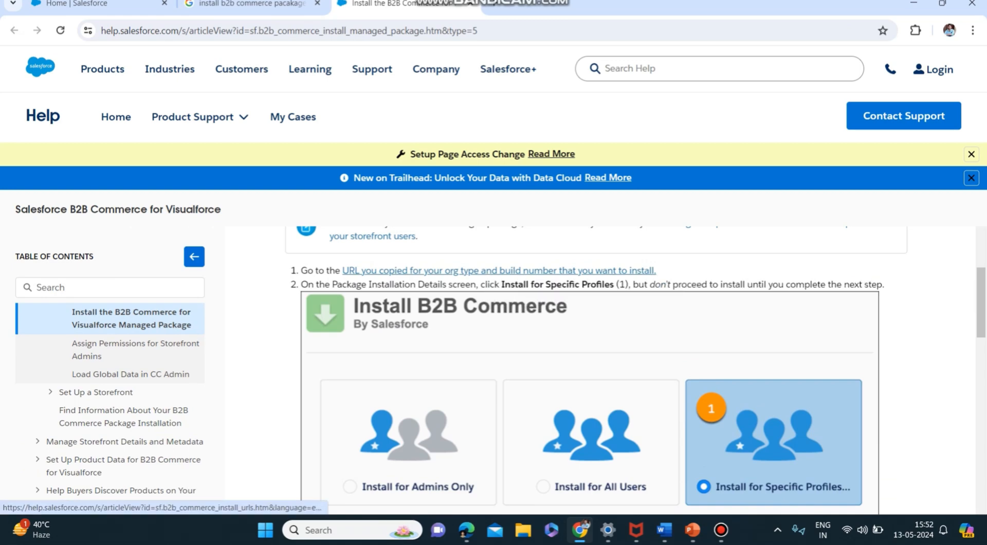
{"action": "right_click", "coordinate": [476, 271]}
{"action": "left_click", "coordinate": [514, 284]}
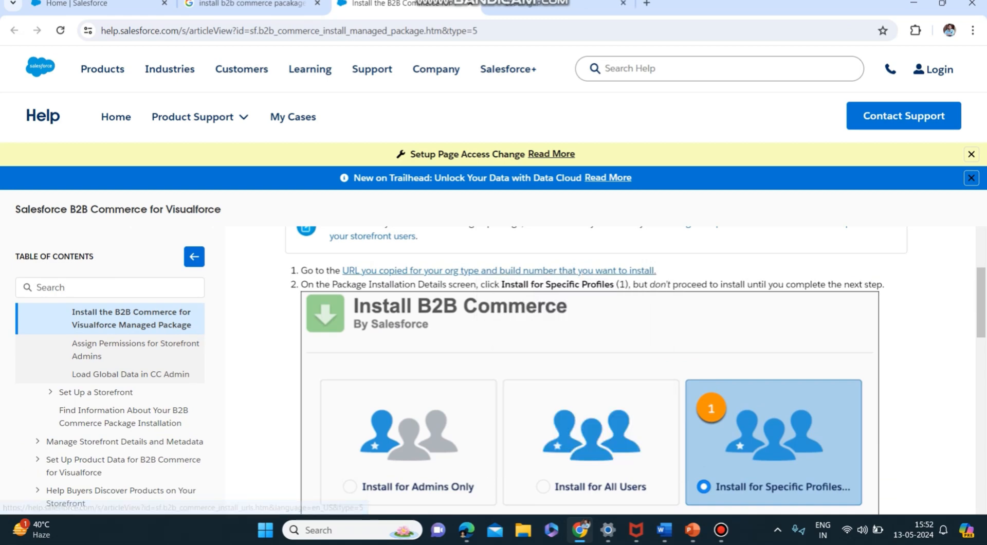
{"action": "left_click", "coordinate": [560, 4]}
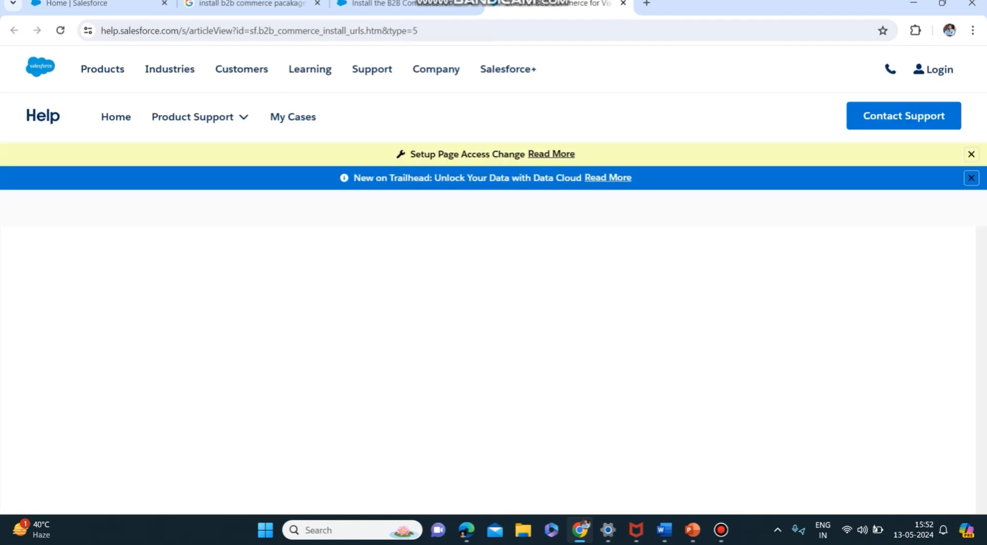
Copy the production URL of build 3.149.13 and load it in a new browser tab
{"action": "scroll", "coordinate": [597, 371], "scroll_direction": "down", "scroll_amount": 9}
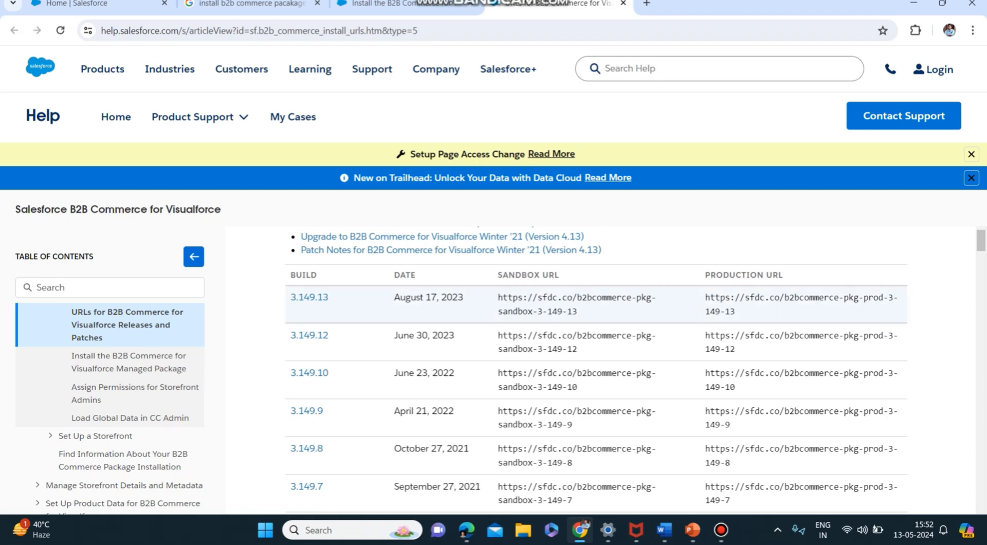
{"action": "left_click_drag", "start_coordinate": [736, 312], "coordinate": [705, 298]}
{"action": "key", "text": "ctrl+c"}
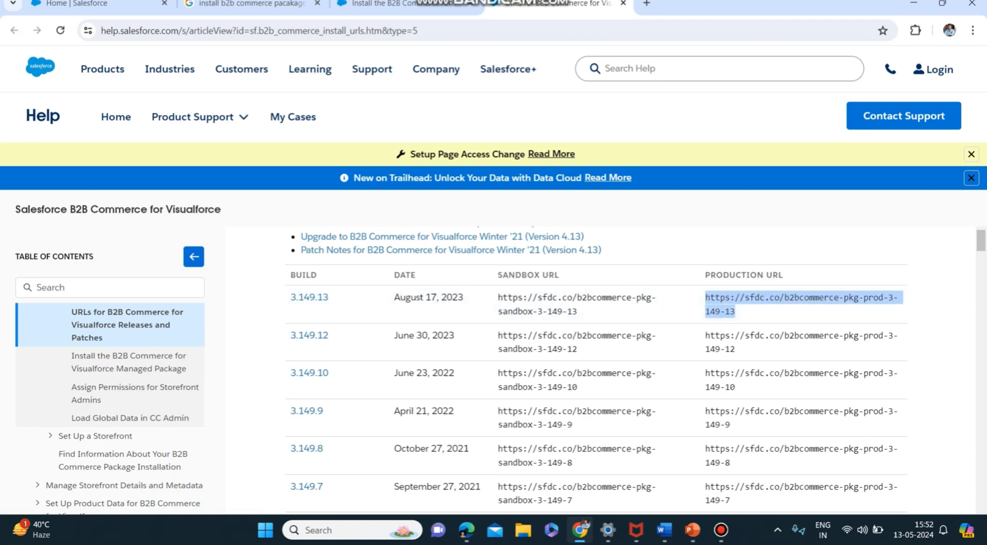
{"action": "key", "text": "ctrl+t"}
{"action": "key", "text": "ctrl+v"}
{"action": "key", "text": "Return"}
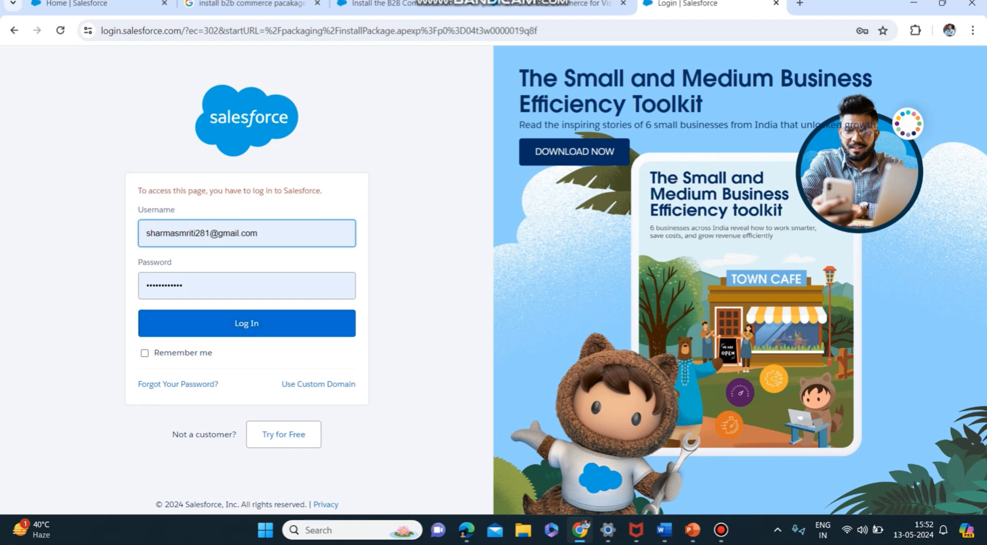
Log in to Salesforce with the prefilled credentials and upgrade the B2B Commerce package for all users
{"action": "left_click", "coordinate": [247, 323]}
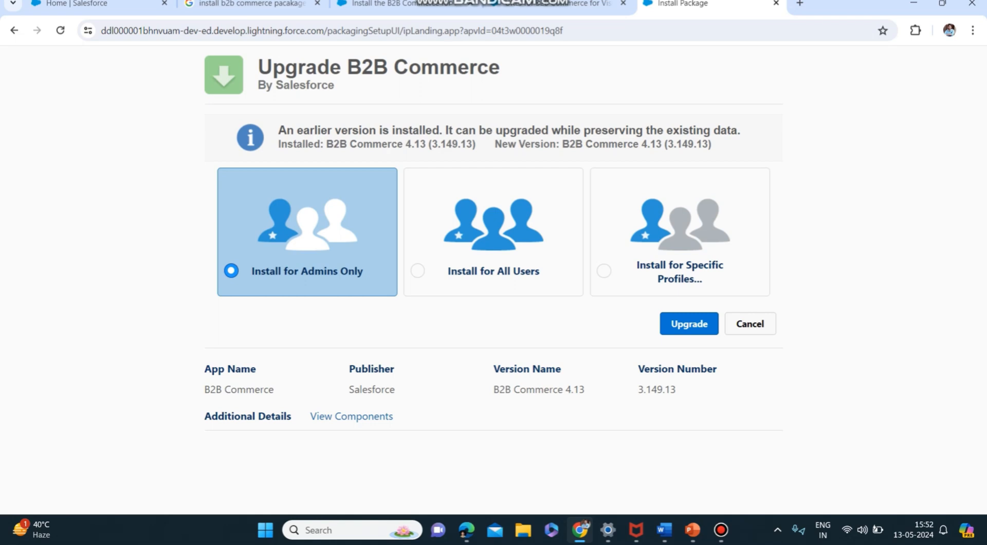
{"action": "left_click", "coordinate": [493, 257]}
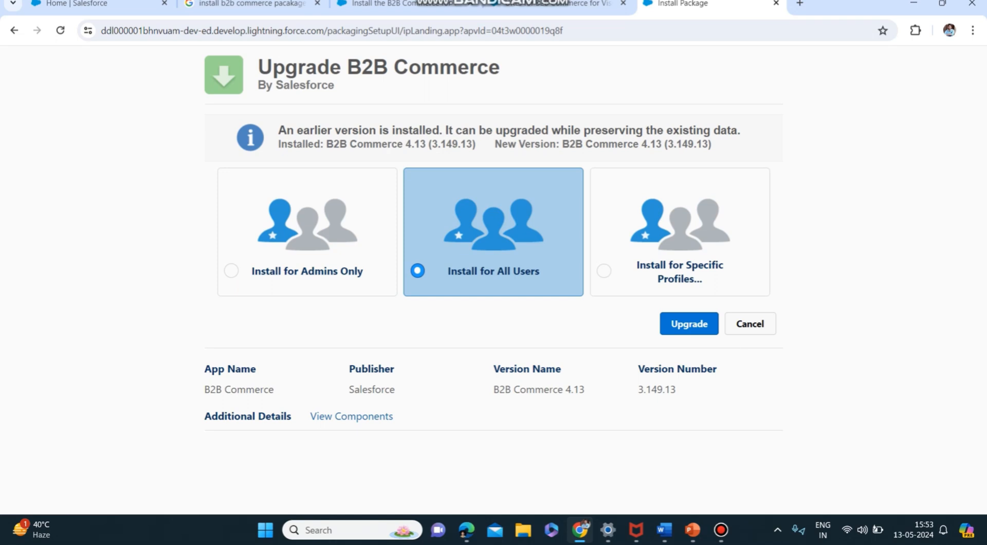
{"action": "left_click", "coordinate": [689, 324]}
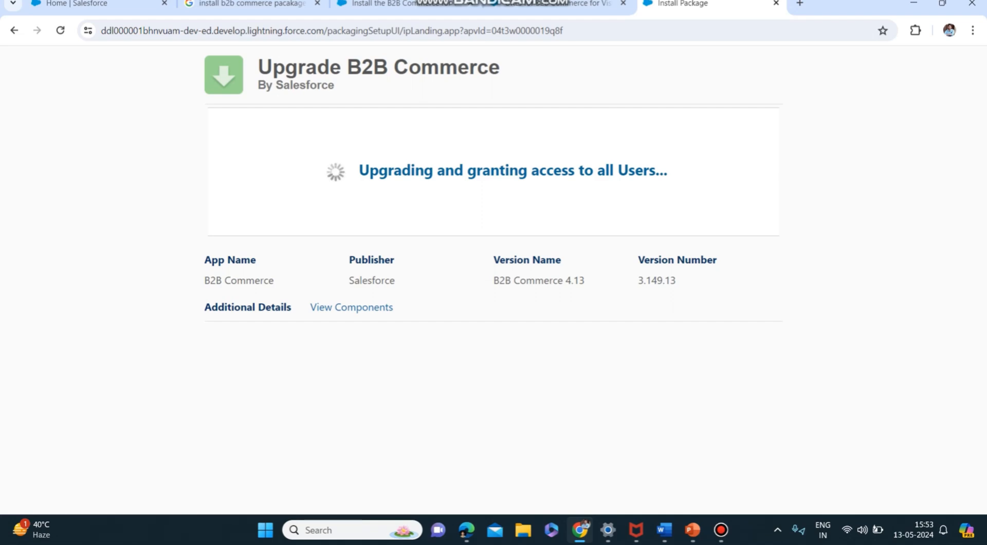
Return to Salesforce Setup, find entries matching "install" and open Installed Packages
{"action": "left_click", "coordinate": [98, 4]}
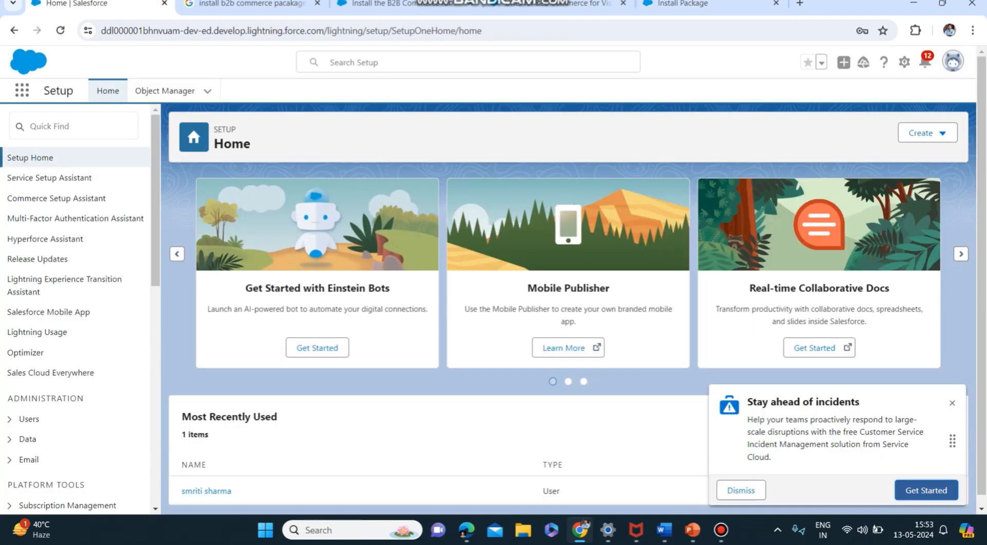
{"action": "left_click", "coordinate": [73, 126]}
{"action": "type", "text": "in"}
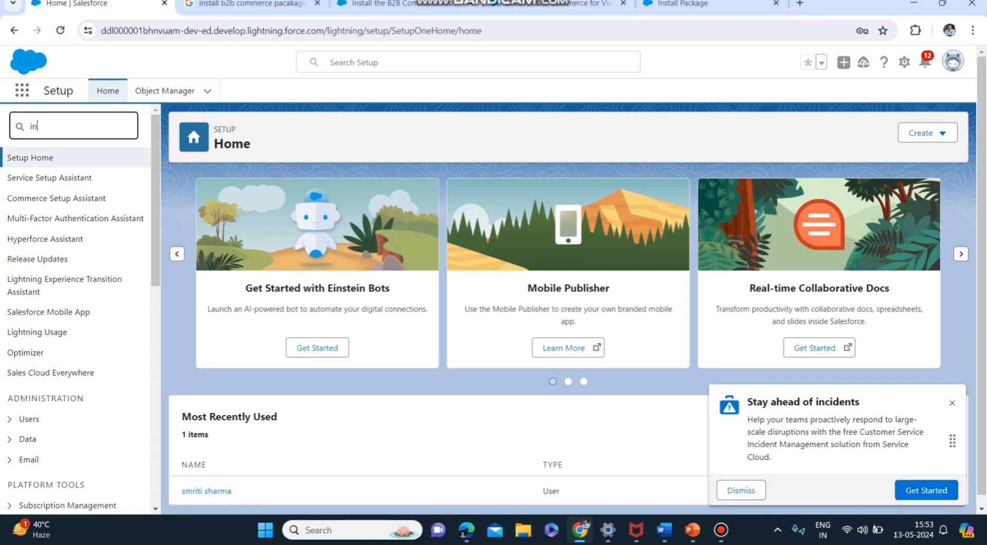
{"action": "type", "text": "stall"}
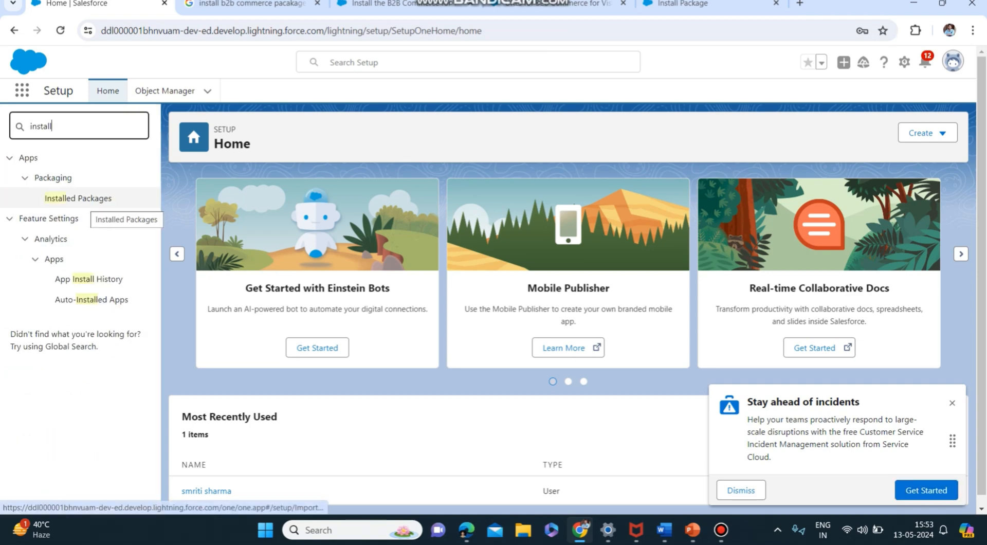
{"action": "left_click", "coordinate": [78, 198]}
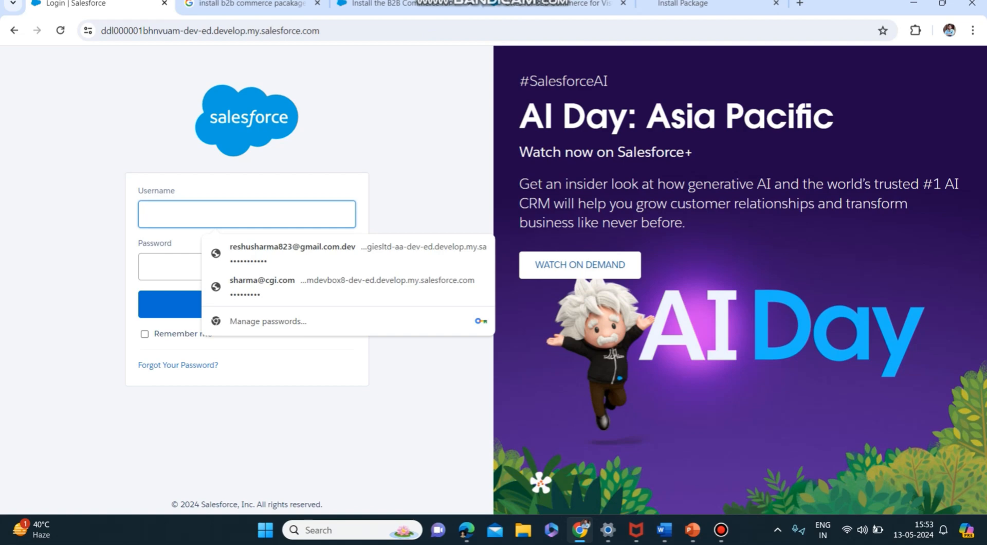
Enter the account's e-mail address as the username on the Salesforce login page
{"action": "type", "text": "smrit"}
{"action": "key", "text": "BackSpace"}
{"action": "key", "text": "BackSpace"}
{"action": "key", "text": "BackSpace"}
{"action": "key", "text": "BackSpace"}
{"action": "key", "text": "BackSpace"}
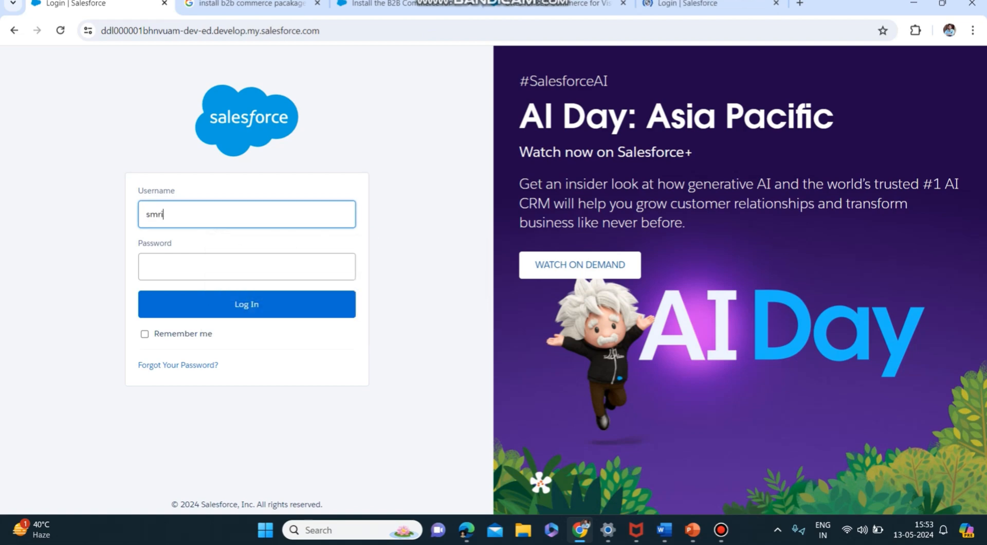
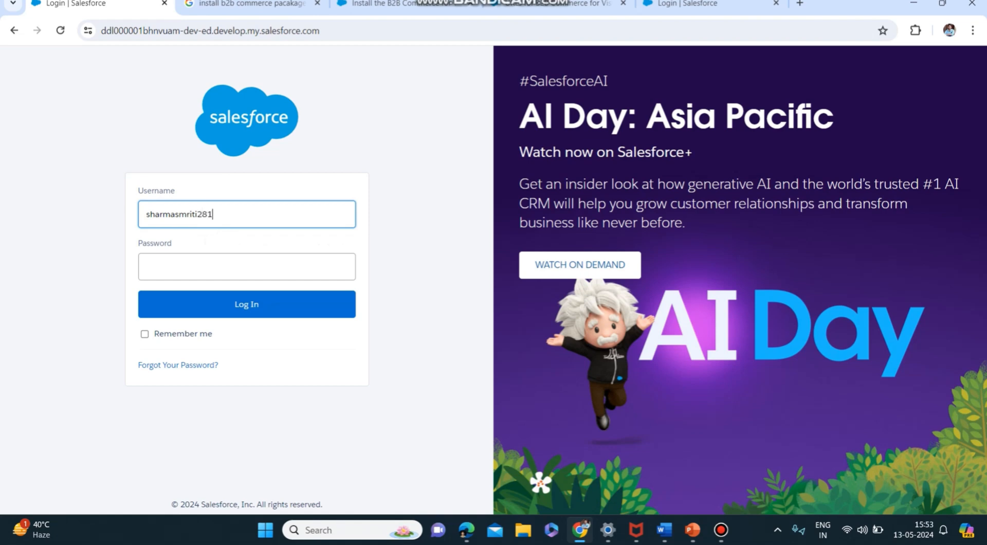
Enter the account password and log in to the Salesforce developer org
{"action": "key", "text": "Tab"}
{"action": "type", "text": "***"}
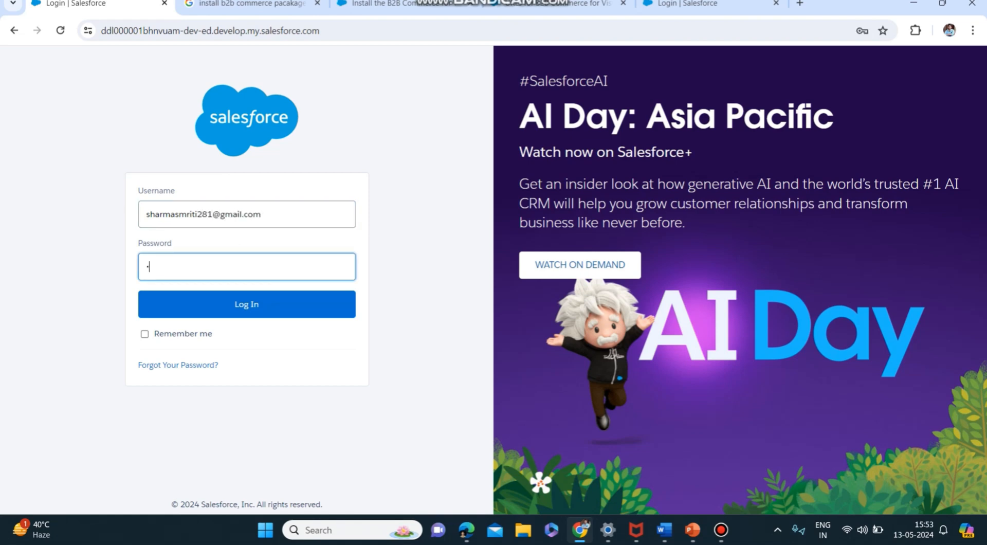
{"action": "type", "text": "*********"}
{"action": "key", "text": "Return"}
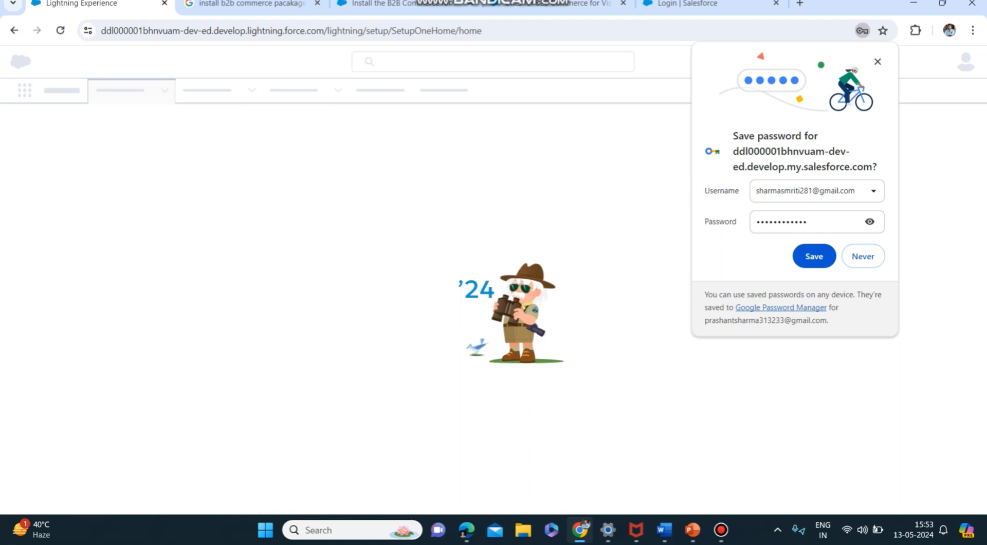
{"action": "key", "text": "Return"}
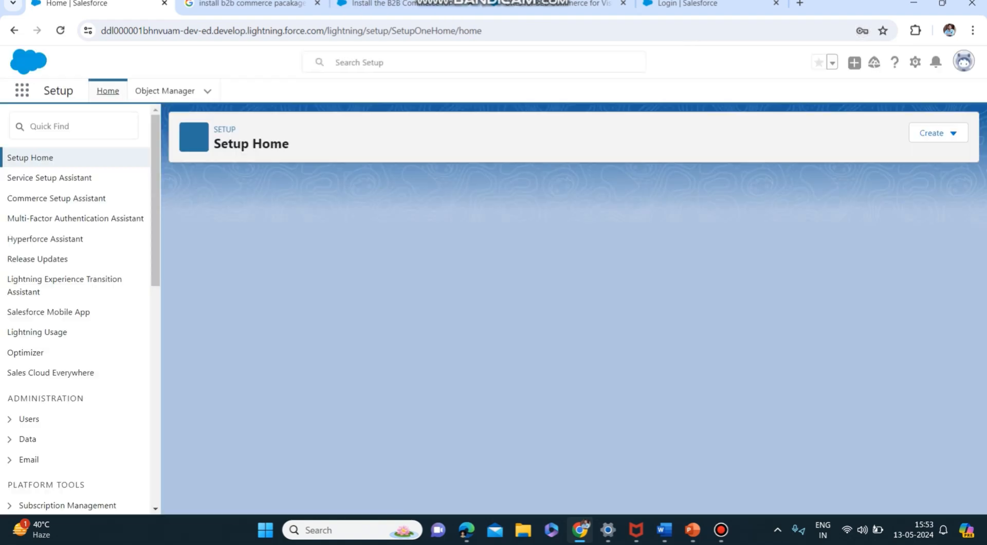
Find Setup entries matching "inst", open Installed Packages, and close the browser tab with the Google search results
{"action": "left_click", "coordinate": [74, 126]}
{"action": "type", "text": "in"}
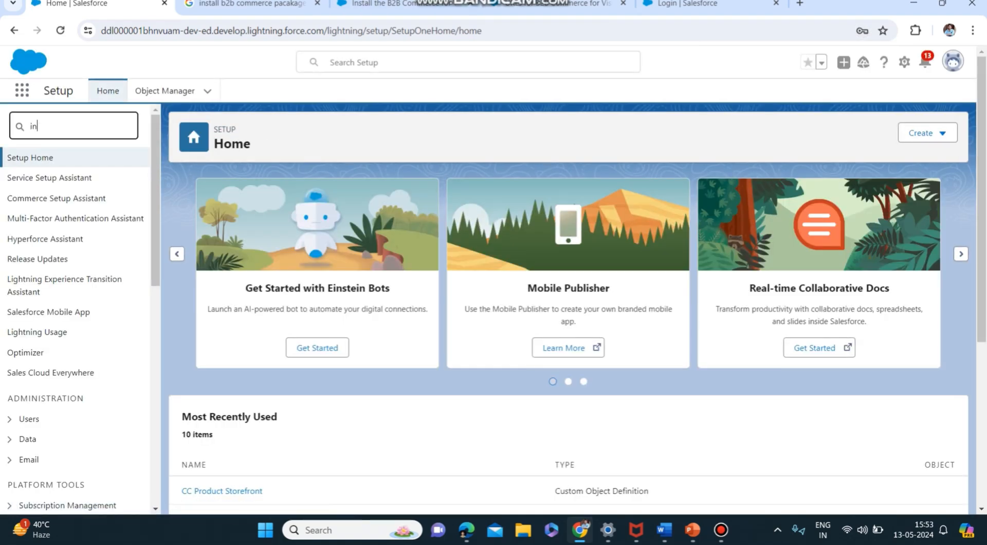
{"action": "type", "text": "st"}
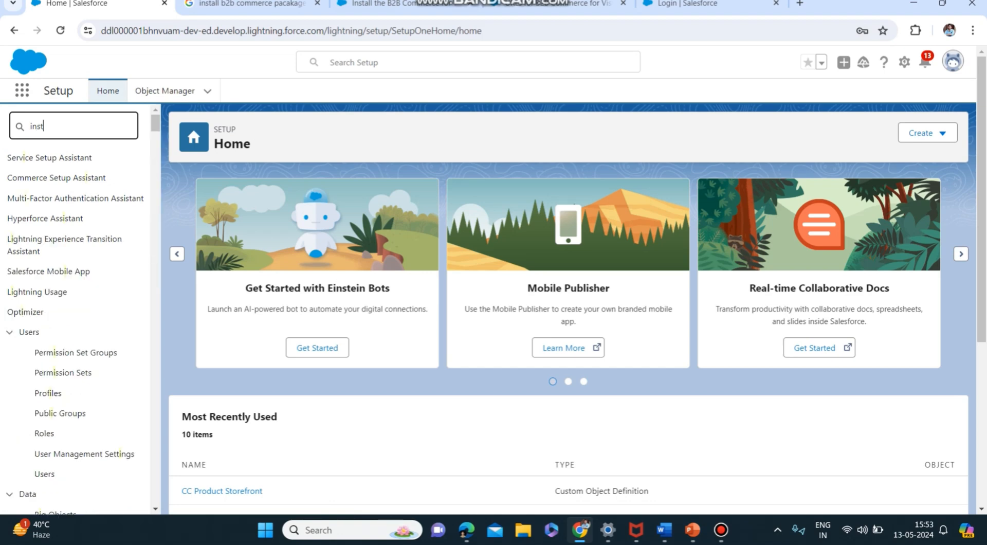
{"action": "left_click", "coordinate": [77, 198]}
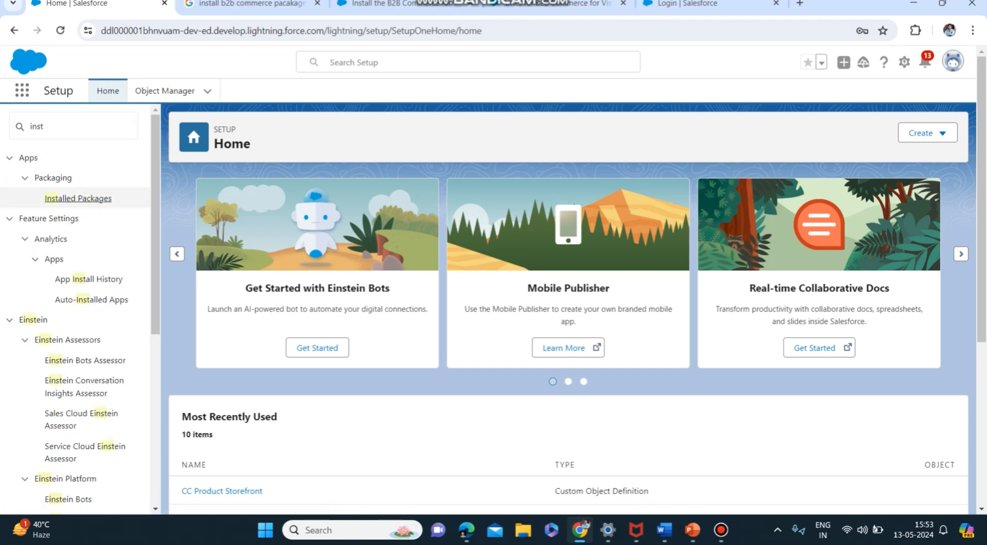
{"action": "left_click", "coordinate": [317, 3]}
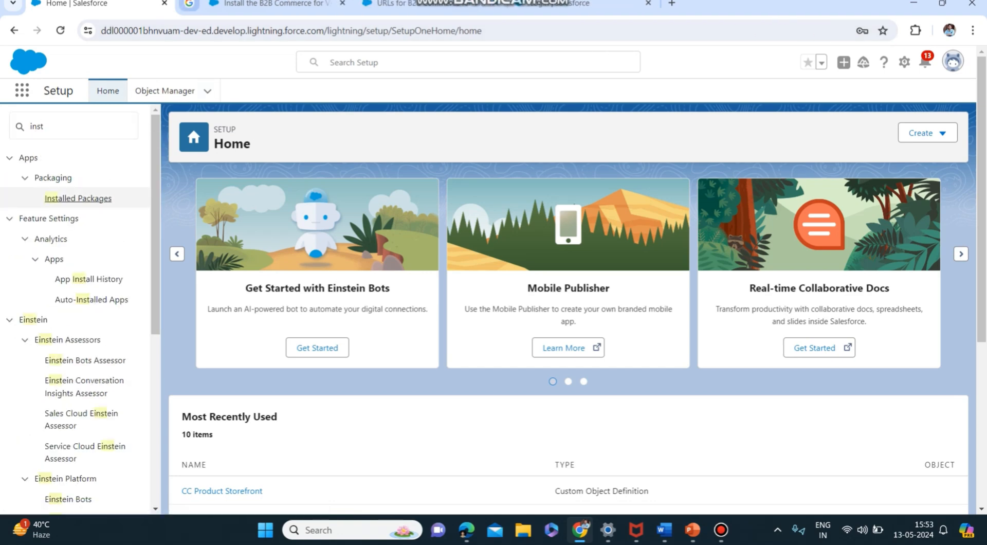
{"action": "left_click", "coordinate": [77, 199]}
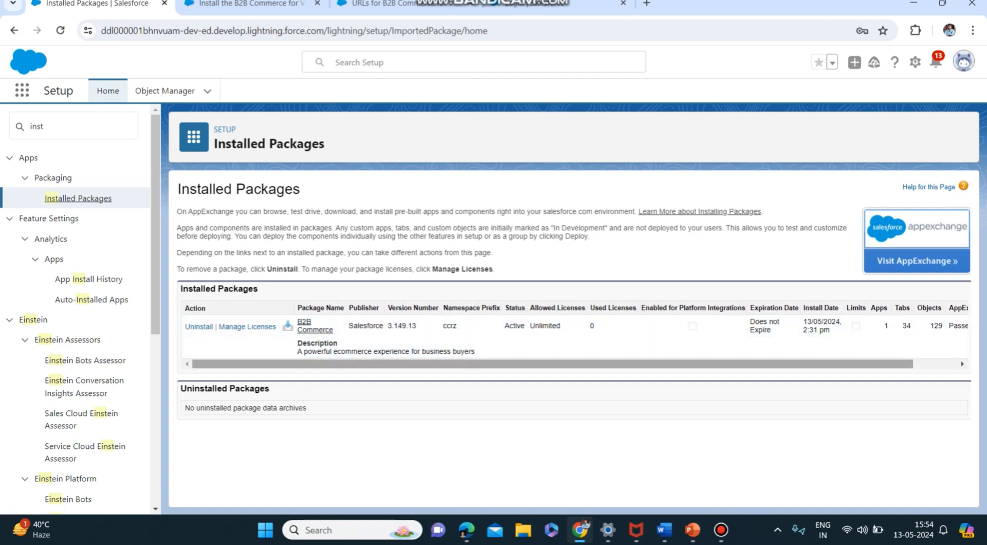
Switch to PowerPoint and highlight the package installation and Enabling Digital Experiences items on the Setup slide
{"action": "left_click", "coordinate": [693, 530]}
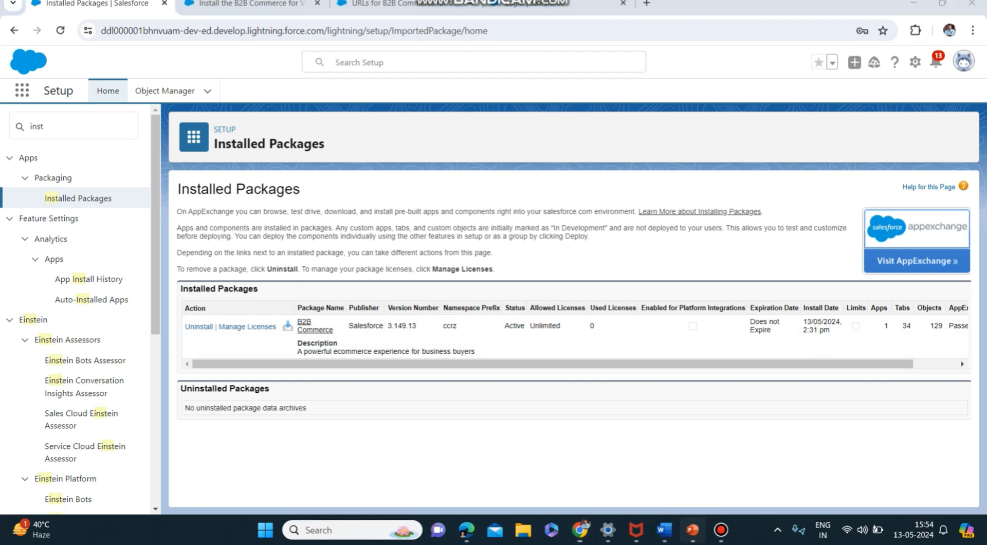
{"action": "left_click_drag", "start_coordinate": [467, 230], "coordinate": [282, 230]}
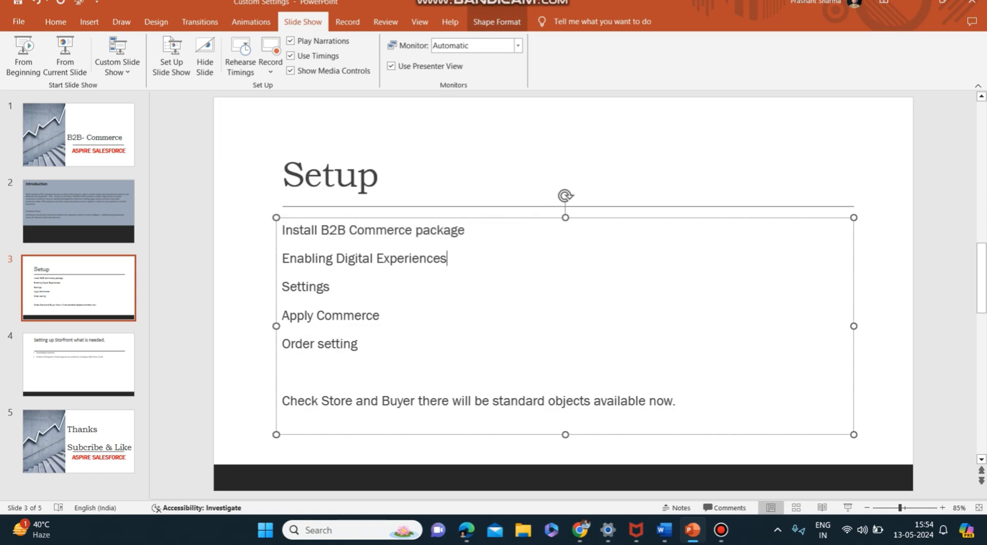
{"action": "left_click_drag", "start_coordinate": [450, 258], "coordinate": [283, 259]}
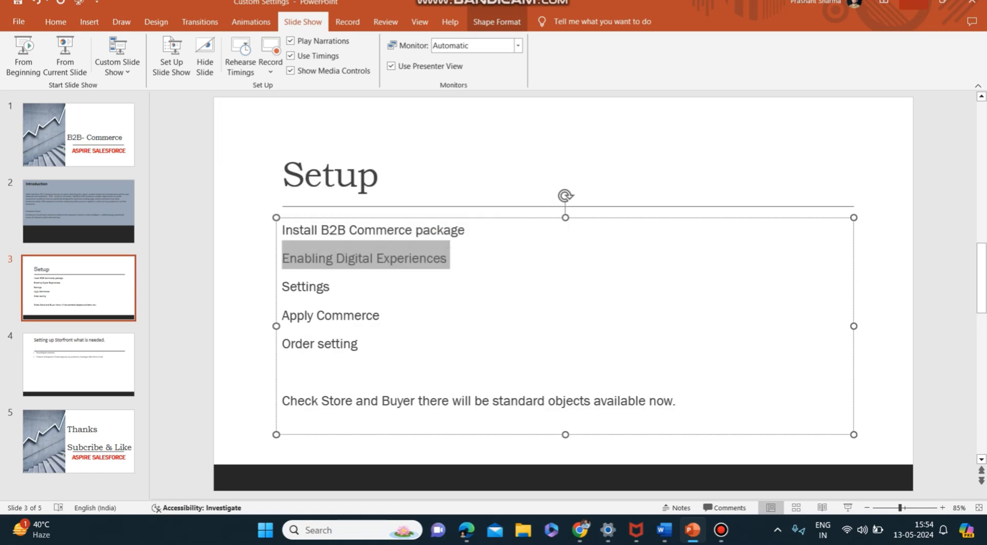
Return to Salesforce Setup in the browser, search the entries for "Digital" and open the Digital Experiences Settings
{"action": "left_click", "coordinate": [913, 3]}
{"action": "left_click_drag", "start_coordinate": [58, 126], "coordinate": [28, 127]}
{"action": "type", "text": "Digital"}
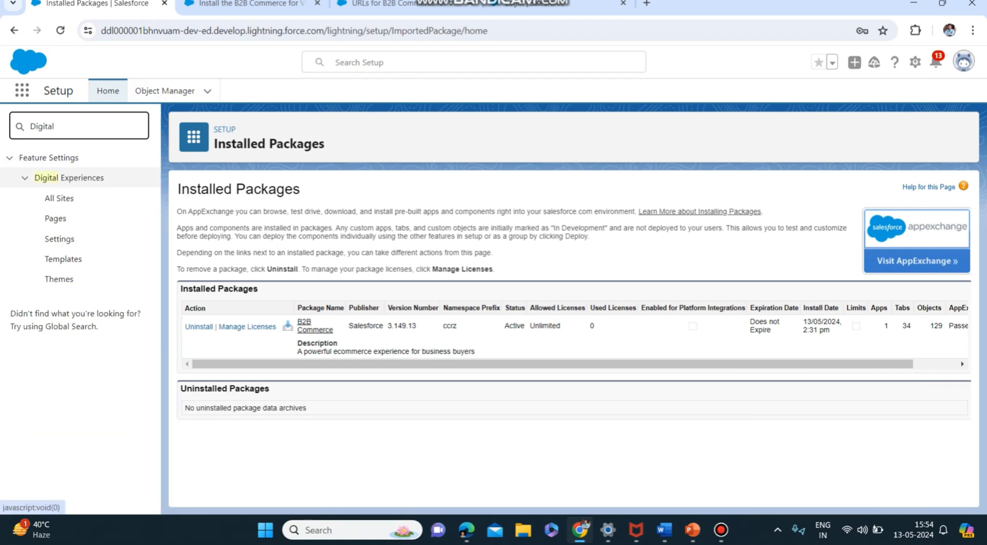
{"action": "left_click", "coordinate": [69, 177]}
{"action": "left_click", "coordinate": [68, 177]}
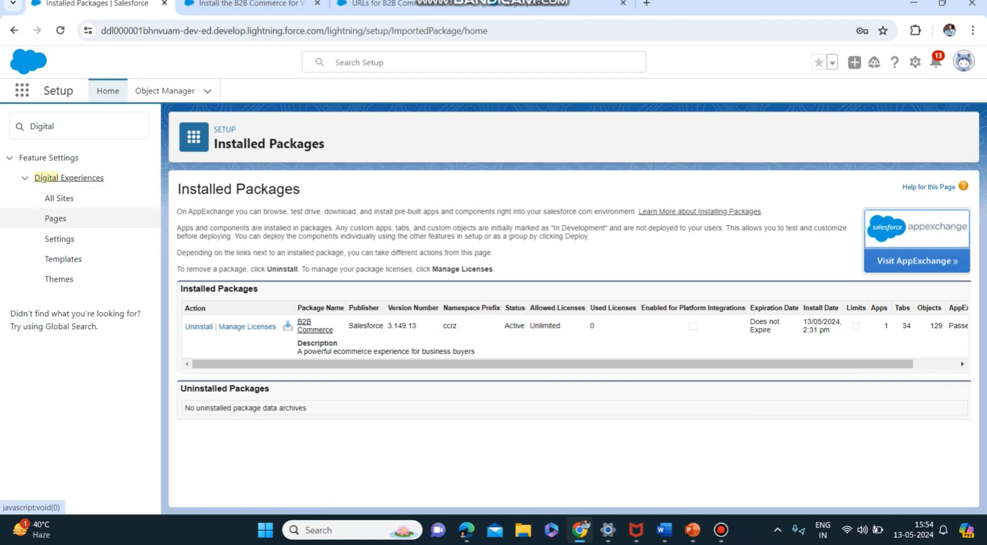
{"action": "mouse_move", "coordinate": [664, 529]}
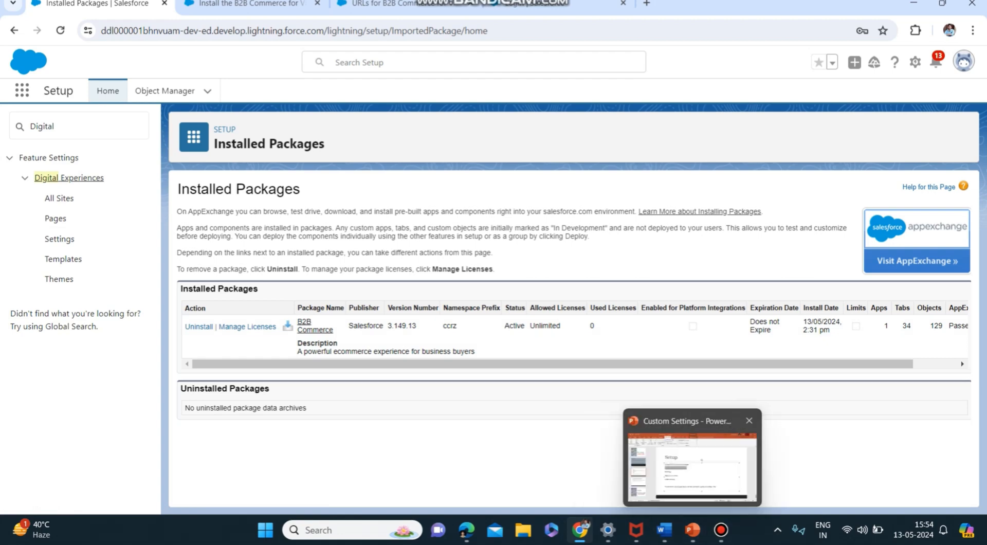
{"action": "left_click", "coordinate": [692, 530]}
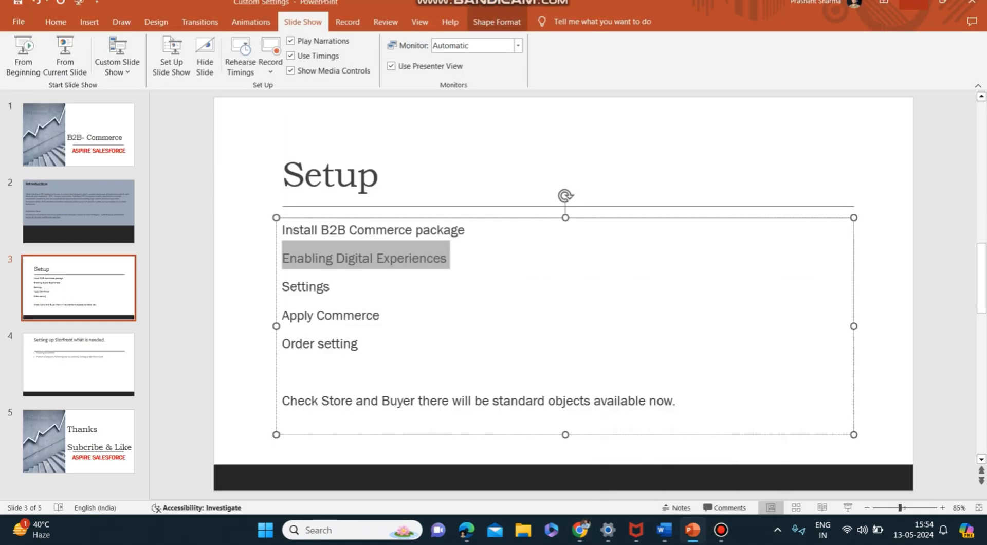
{"action": "left_click", "coordinate": [914, 3]}
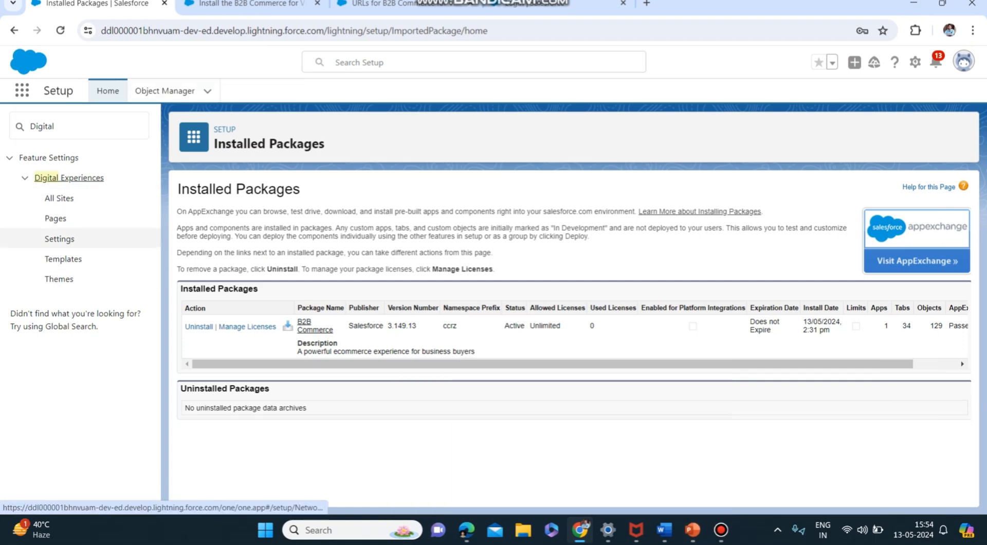
{"action": "left_click", "coordinate": [59, 239]}
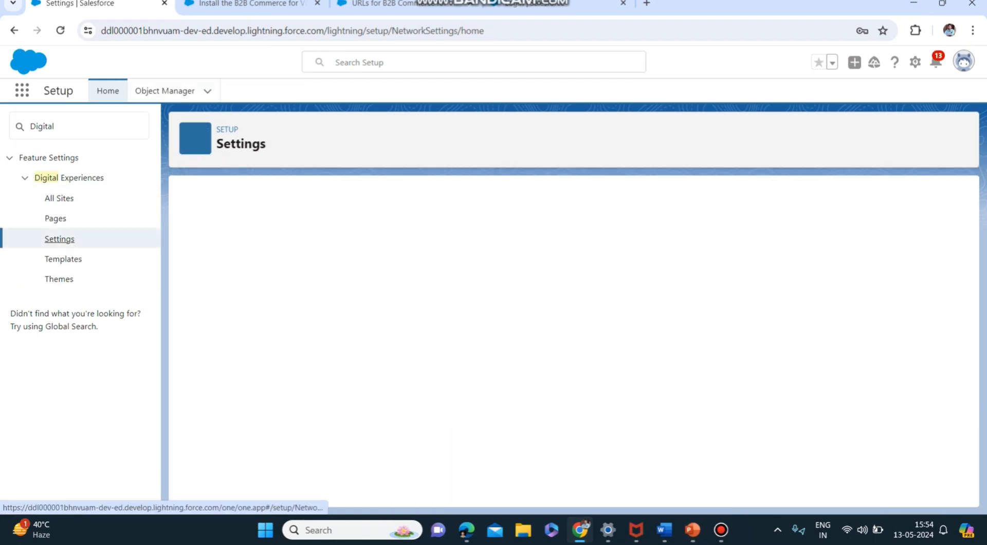
Review the Digital Experiences settings, from the domain name through Embedded Login, and save them
{"action": "scroll", "coordinate": [569, 339], "scroll_direction": "down", "scroll_amount": 2}
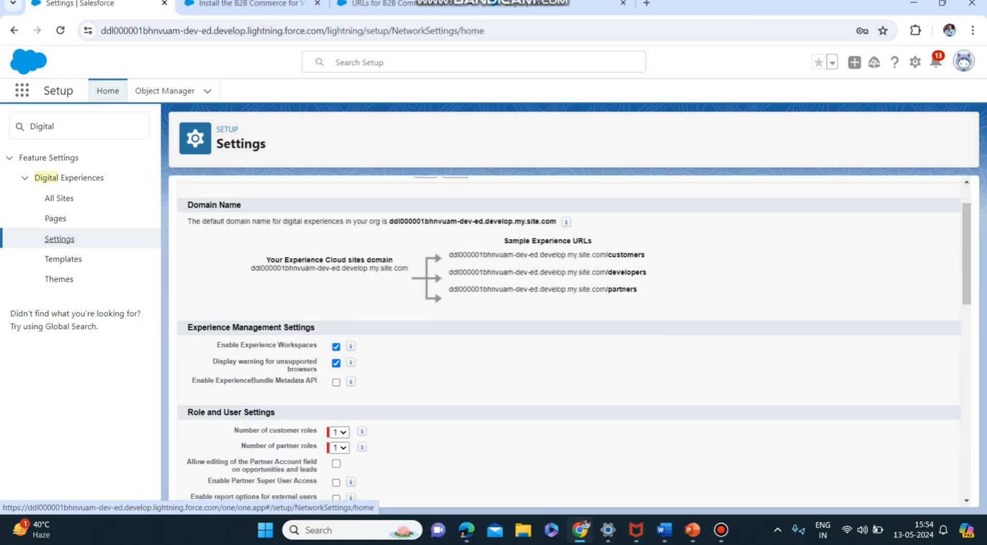
{"action": "scroll", "coordinate": [569, 339], "scroll_direction": "up", "scroll_amount": 2}
{"action": "scroll", "coordinate": [569, 339], "scroll_direction": "down", "scroll_amount": 2}
{"action": "scroll", "coordinate": [568, 339], "scroll_direction": "down", "scroll_amount": 5}
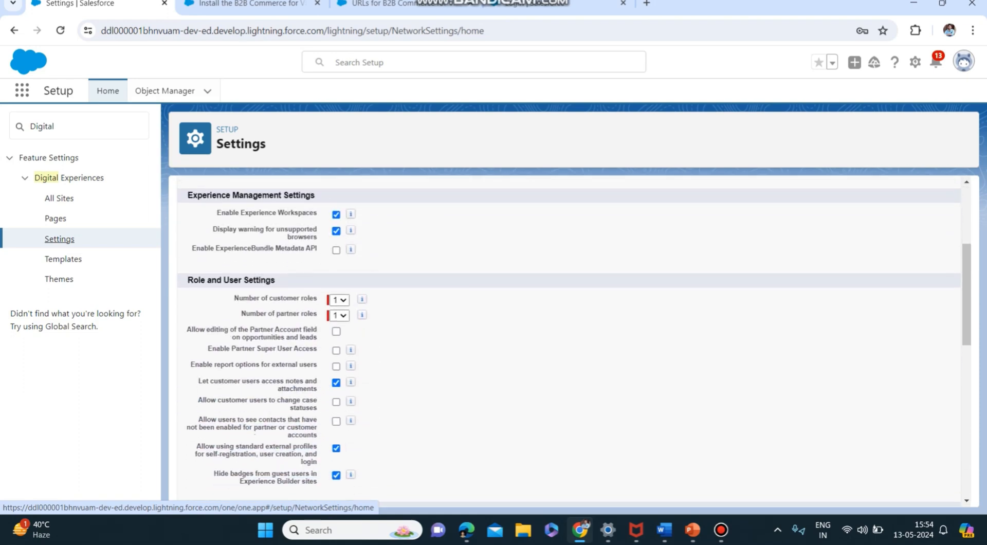
{"action": "scroll", "coordinate": [569, 339], "scroll_direction": "up", "scroll_amount": 4}
{"action": "scroll", "coordinate": [569, 339], "scroll_direction": "up", "scroll_amount": 4}
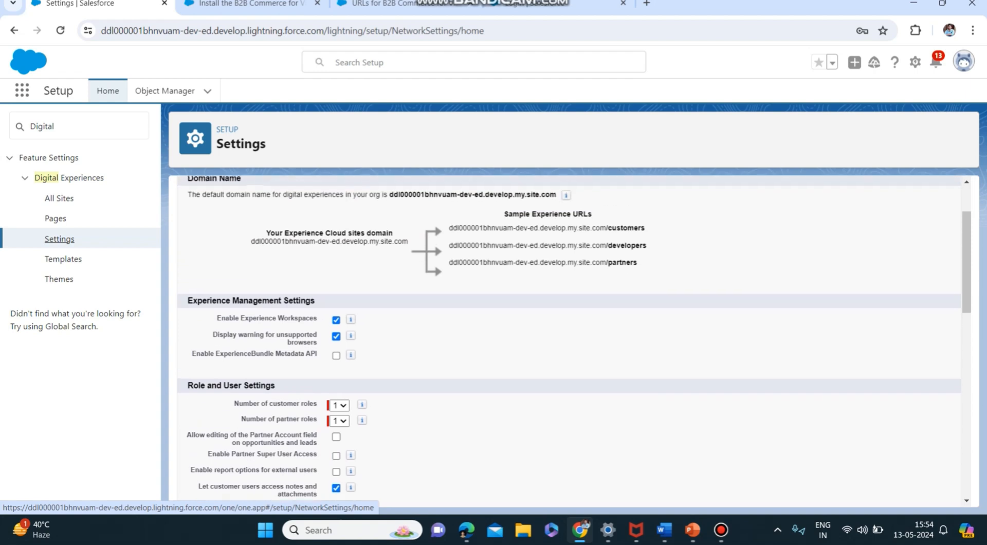
{"action": "scroll", "coordinate": [568, 339], "scroll_direction": "down", "scroll_amount": 5}
{"action": "scroll", "coordinate": [569, 339], "scroll_direction": "down", "scroll_amount": 4}
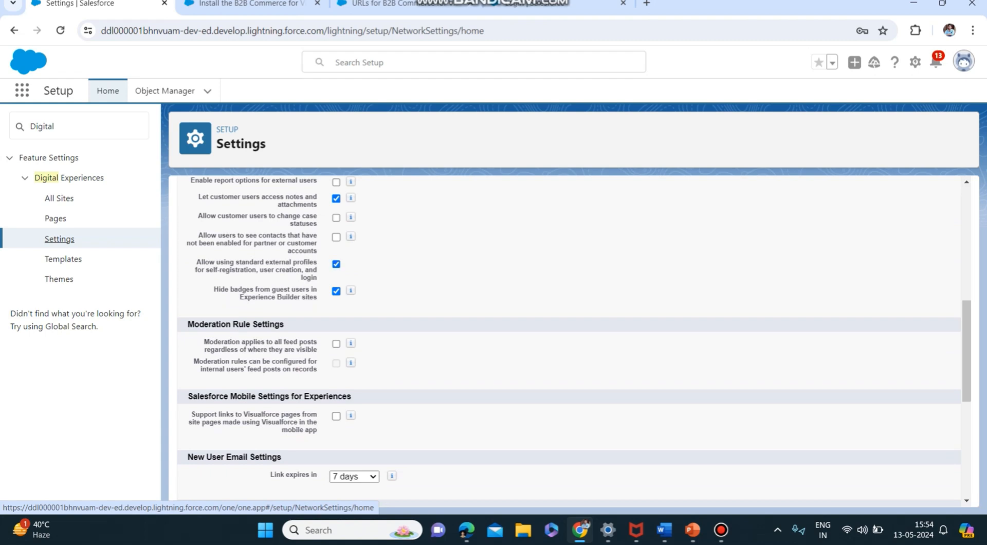
{"action": "scroll", "coordinate": [569, 334], "scroll_direction": "down", "scroll_amount": 6}
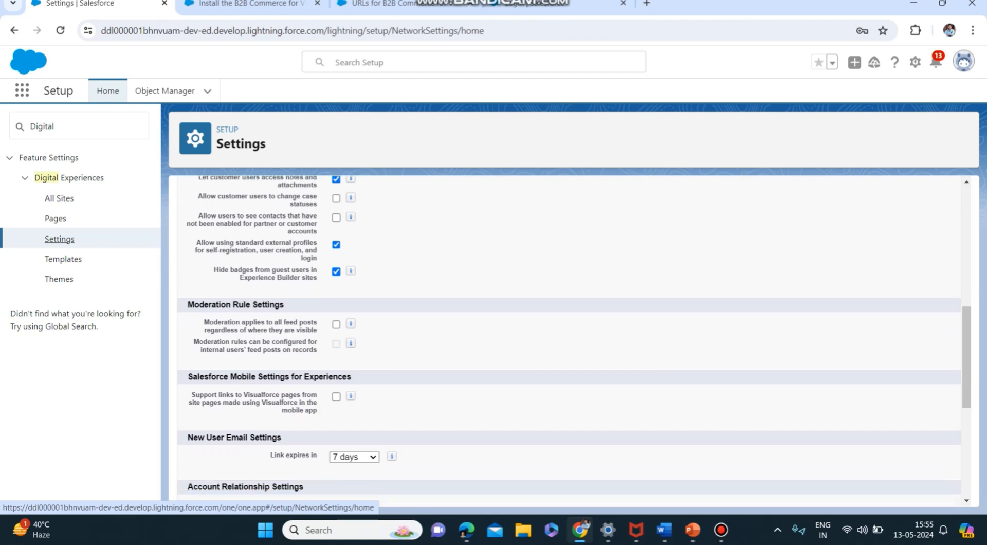
{"action": "scroll", "coordinate": [569, 335], "scroll_direction": "down", "scroll_amount": 1}
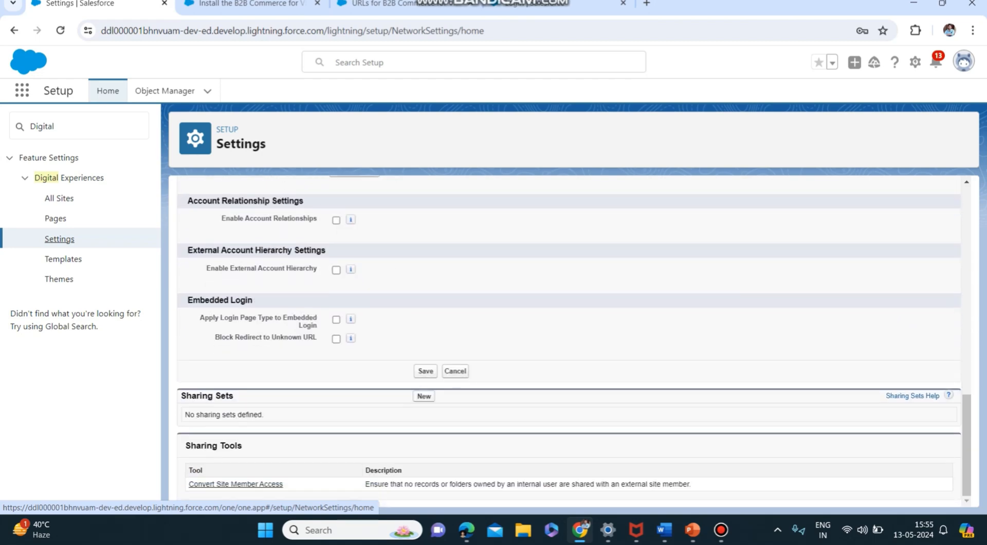
{"action": "left_click", "coordinate": [426, 370]}
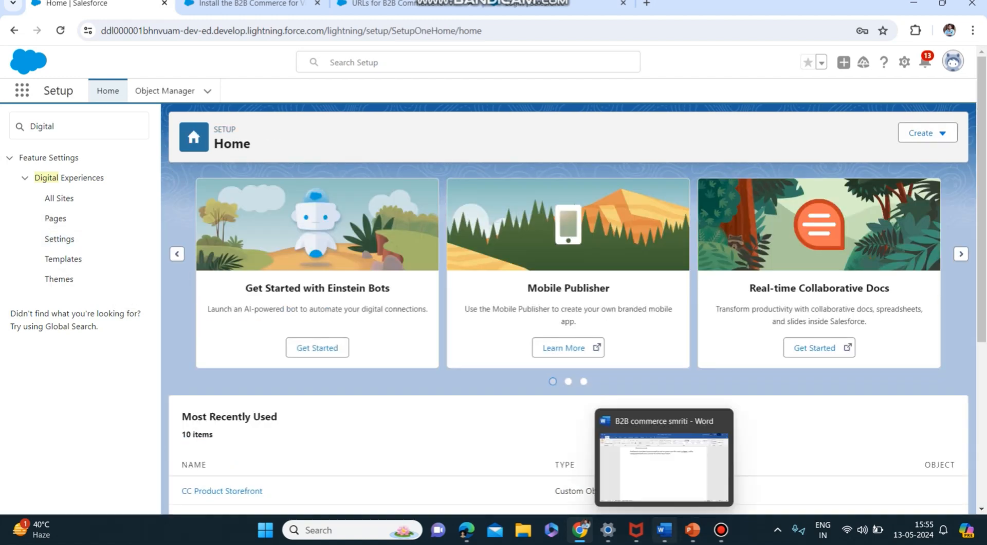
Check the Setup slide in PowerPoint, return to Salesforce Setup in the browser and open the Commerce Settings via a search for "Commerce"
{"action": "left_click", "coordinate": [693, 529]}
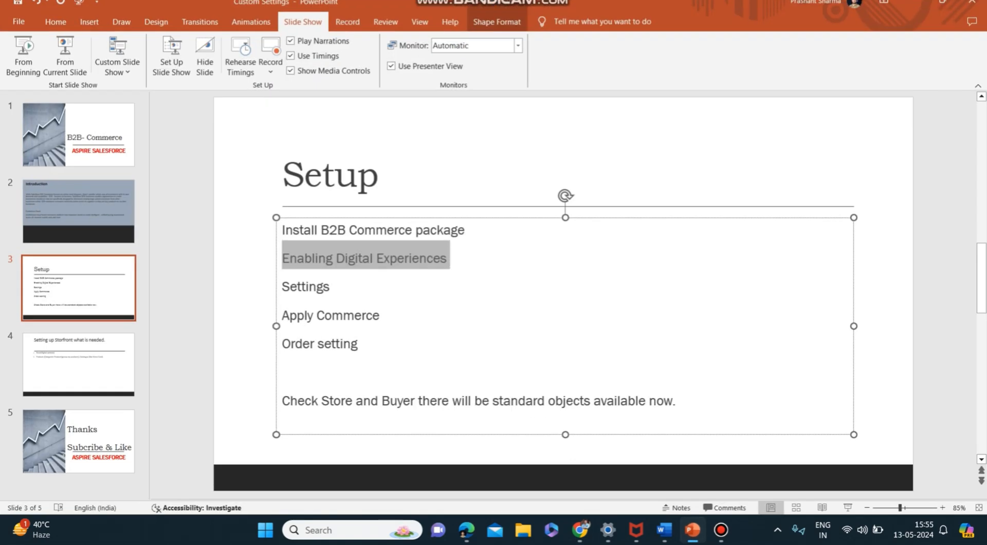
{"action": "left_click", "coordinate": [330, 286]}
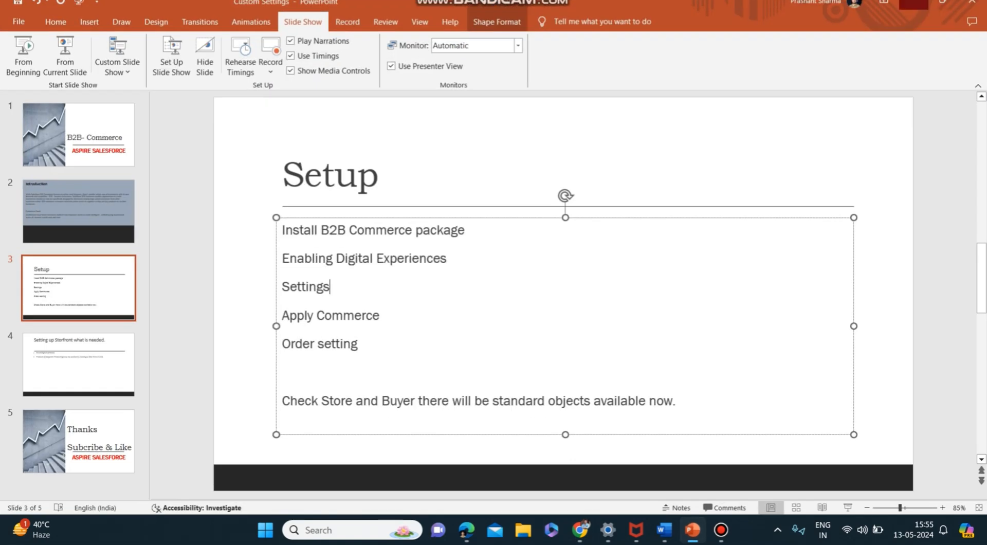
{"action": "left_click", "coordinate": [581, 530]}
{"action": "double_click", "coordinate": [54, 127]}
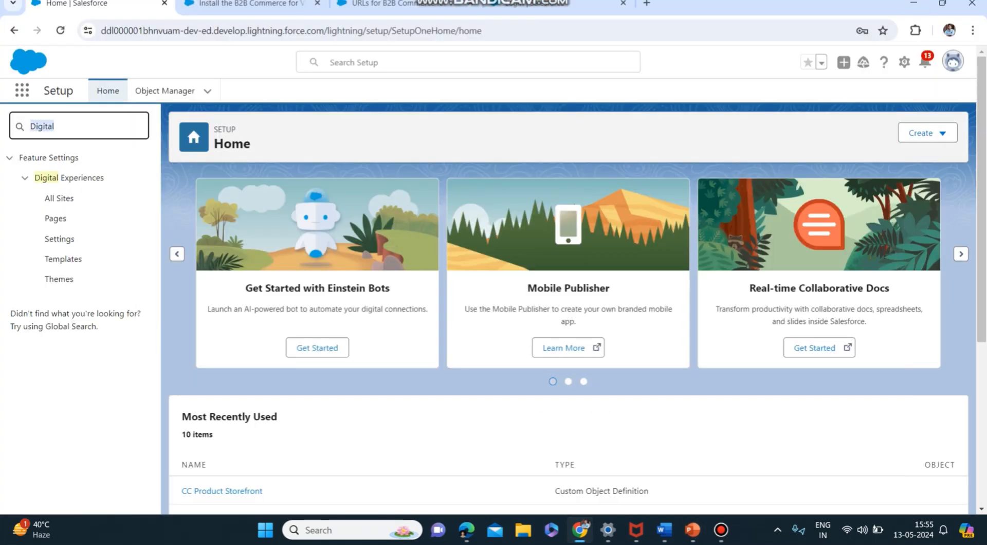
{"action": "key", "text": "BackSpace"}
{"action": "type", "text": "Commerce"}
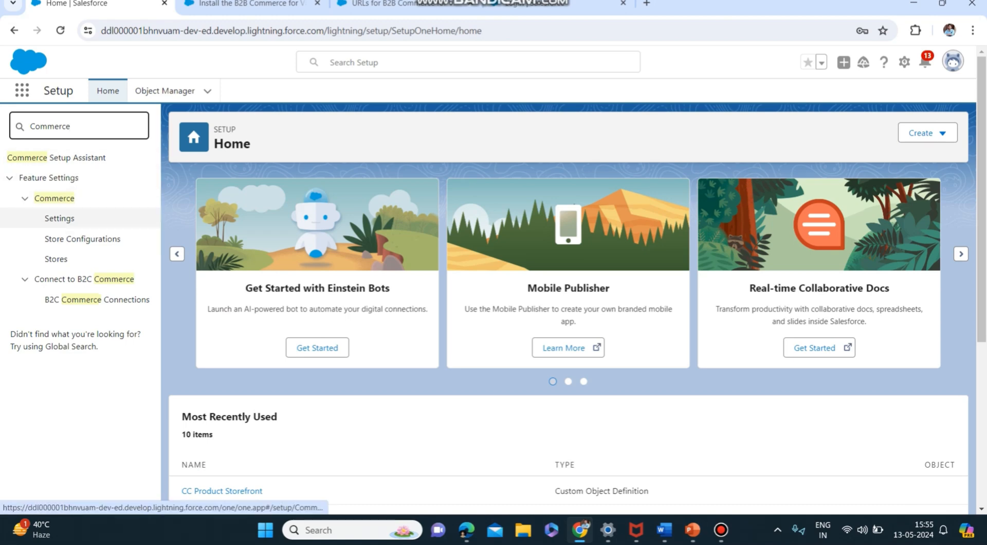
{"action": "left_click", "coordinate": [59, 218]}
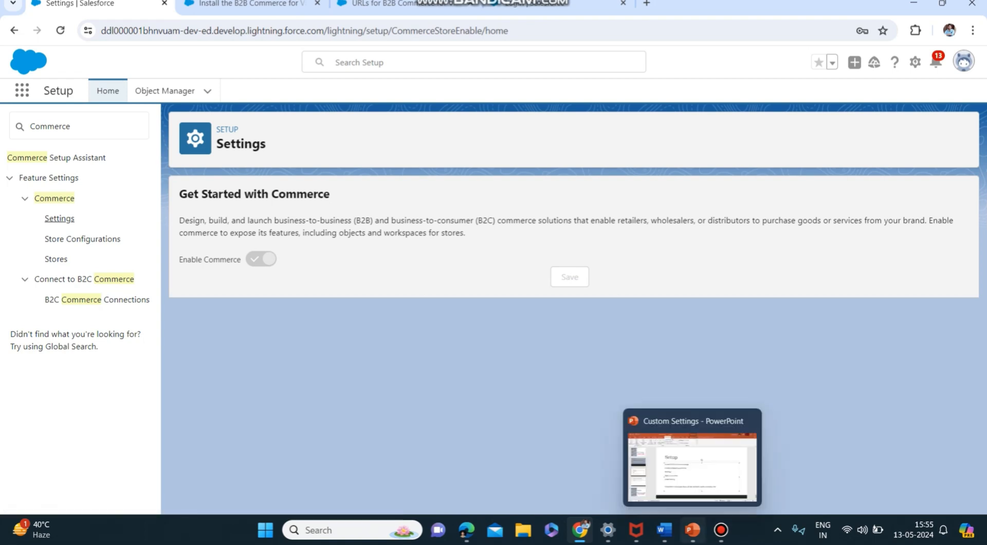
Switch to PowerPoint, highlight the Apply Commerce item on the Setup slide and return to Salesforce Setup in the browser
{"action": "left_click", "coordinate": [693, 529]}
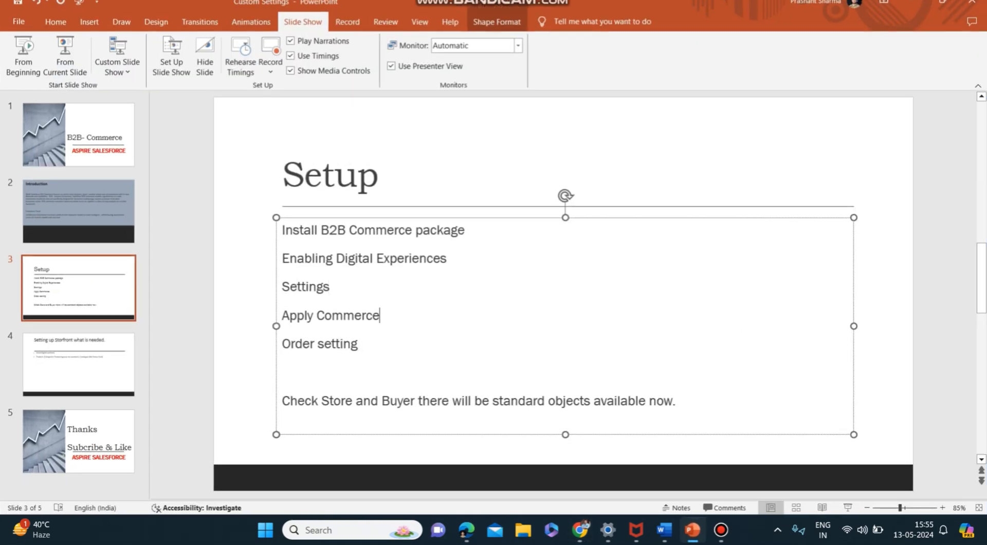
{"action": "triple_click", "coordinate": [382, 316]}
{"action": "left_click", "coordinate": [914, 3]}
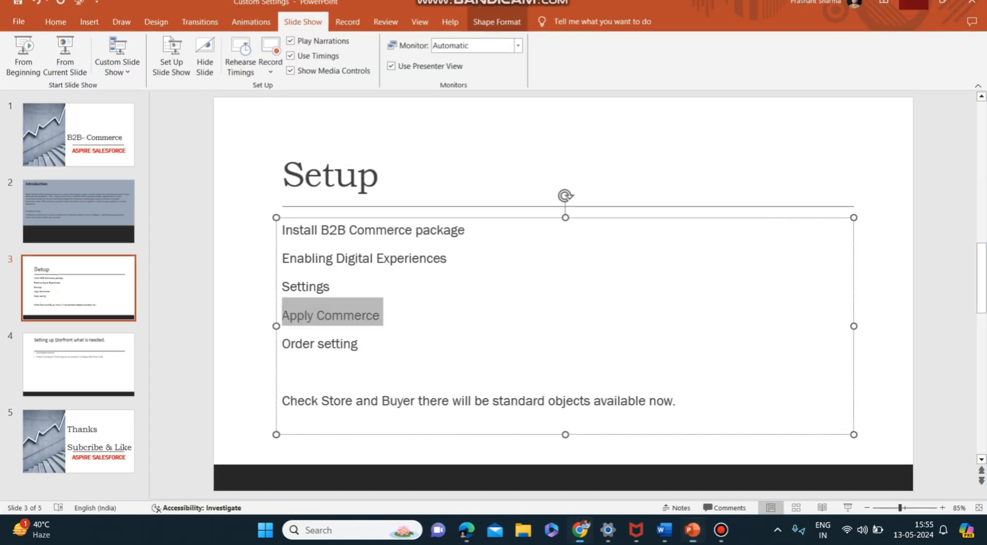
Search the Setup entries for "order", open the Order Settings and save them
{"action": "double_click", "coordinate": [80, 126]}
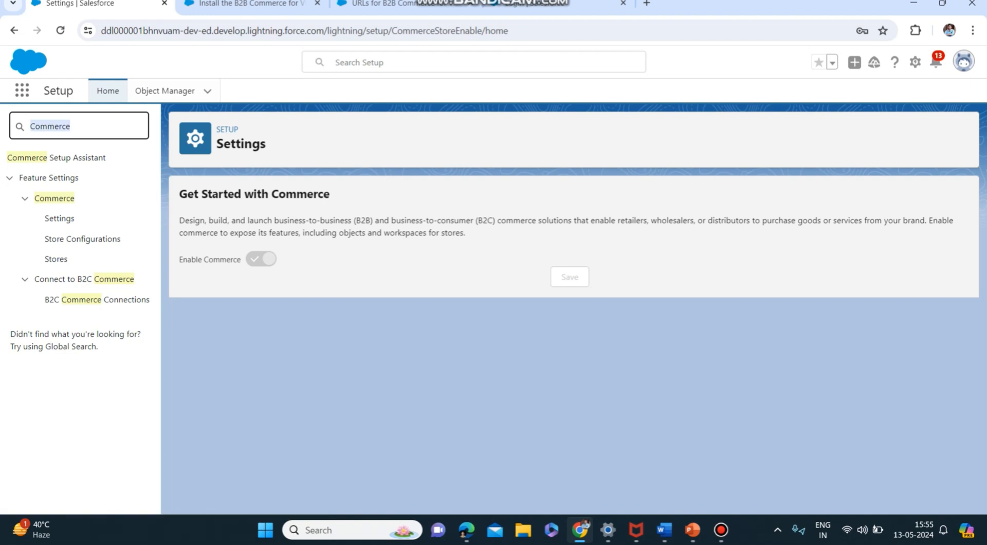
{"action": "type", "text": "order"}
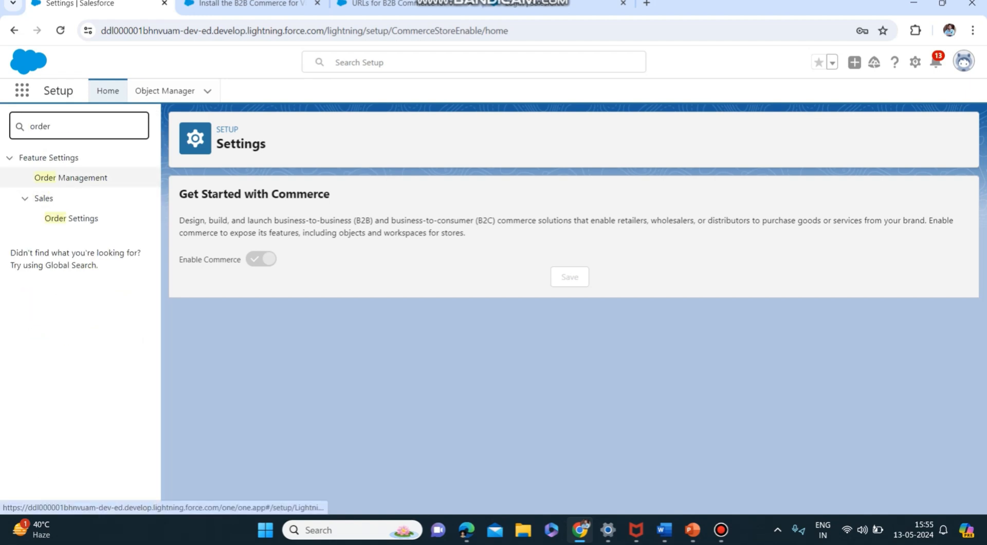
{"action": "left_click", "coordinate": [71, 218]}
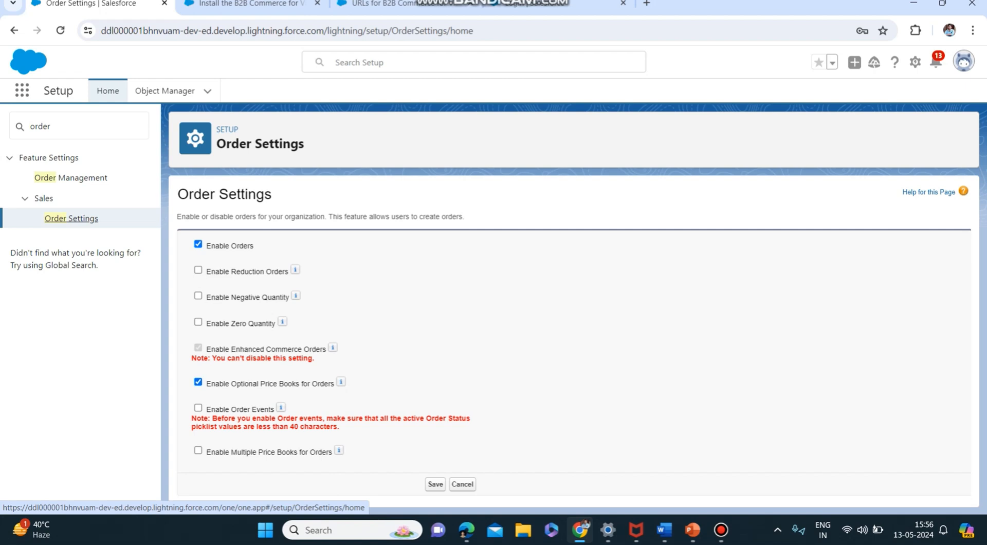
{"action": "left_click", "coordinate": [436, 484]}
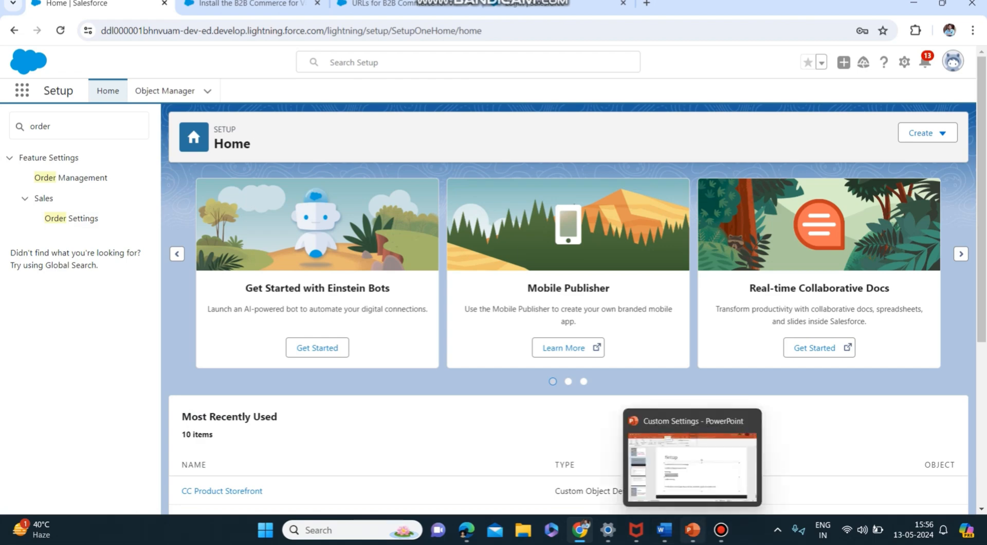
Switch to PowerPoint, highlight the Setup slide's items from package installation through Order setting, and return to Salesforce in the browser
{"action": "left_click", "coordinate": [693, 529]}
{"action": "left_click", "coordinate": [358, 343]}
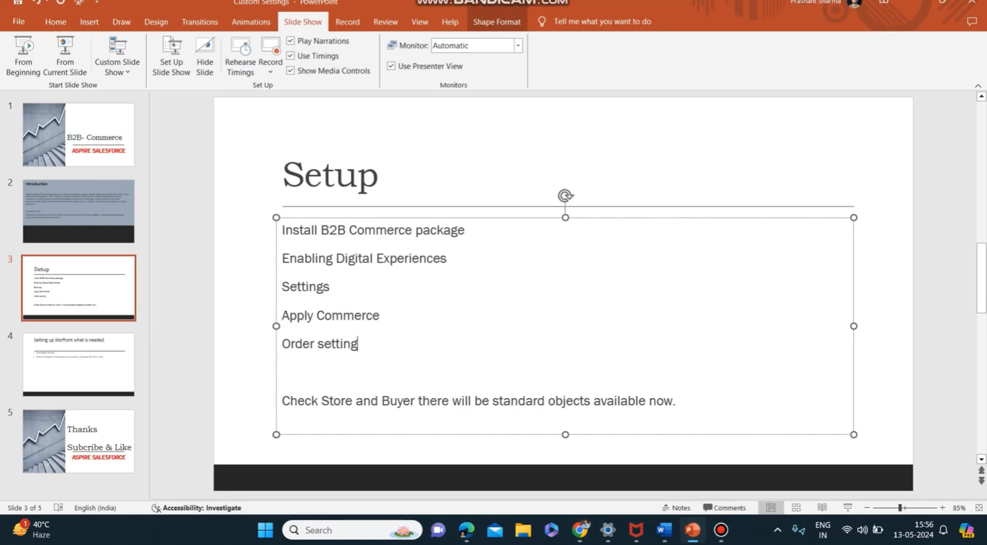
{"action": "left_click_drag", "start_coordinate": [283, 230], "coordinate": [360, 343]}
{"action": "left_click", "coordinate": [282, 372]}
{"action": "left_click", "coordinate": [914, 3]}
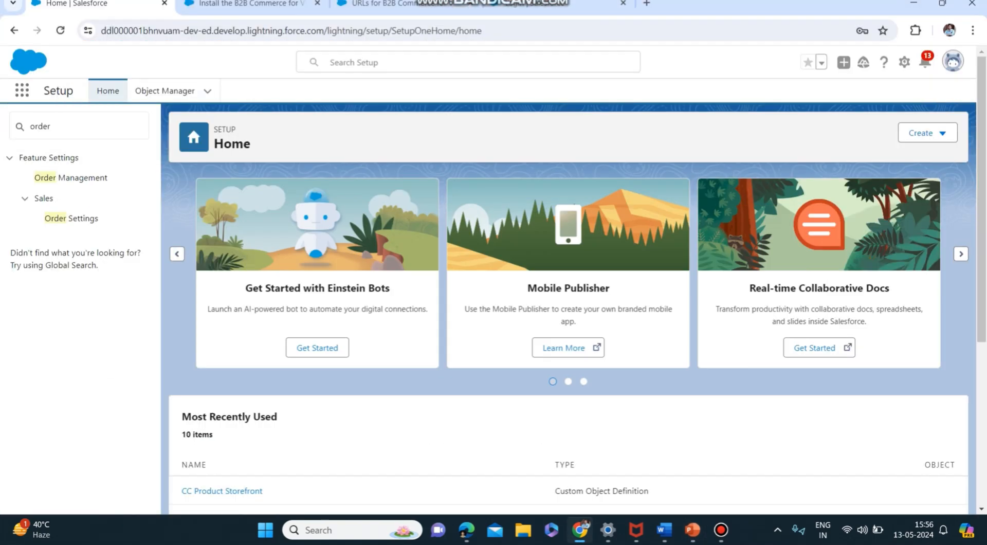
Open the Object Manager, search for "store" and look through the store-related standard and custom objects
{"action": "left_click", "coordinate": [164, 91]}
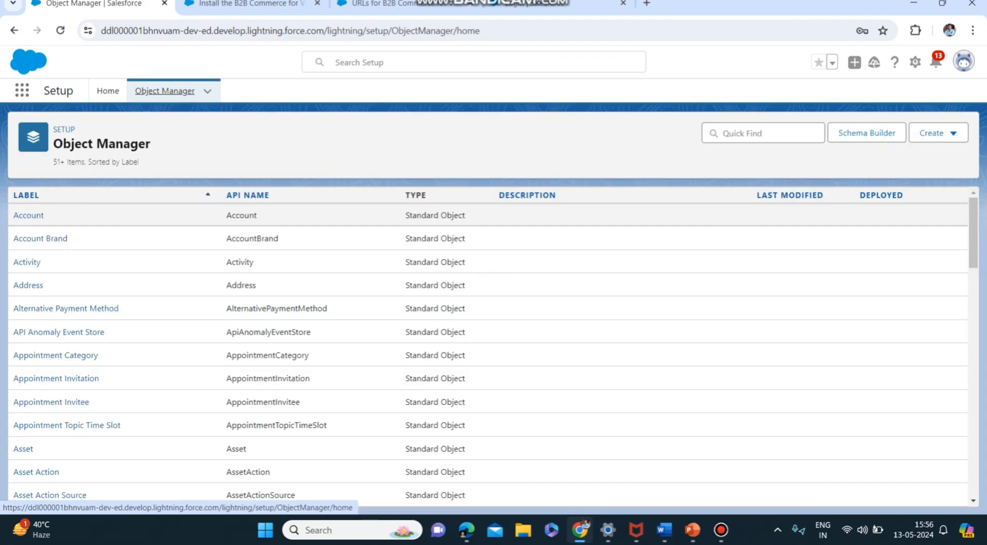
{"action": "left_click", "coordinate": [763, 133]}
{"action": "type", "text": "sto"}
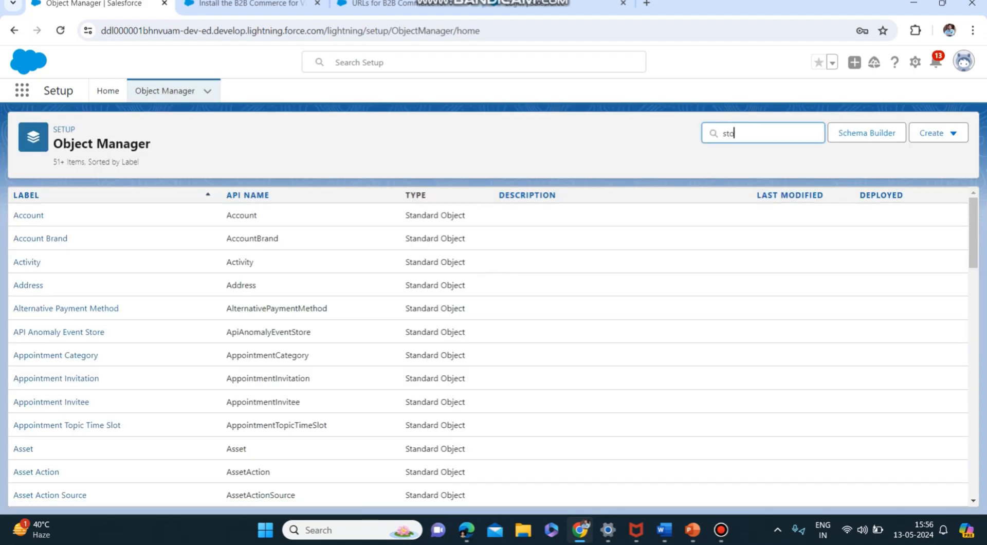
{"action": "type", "text": "re"}
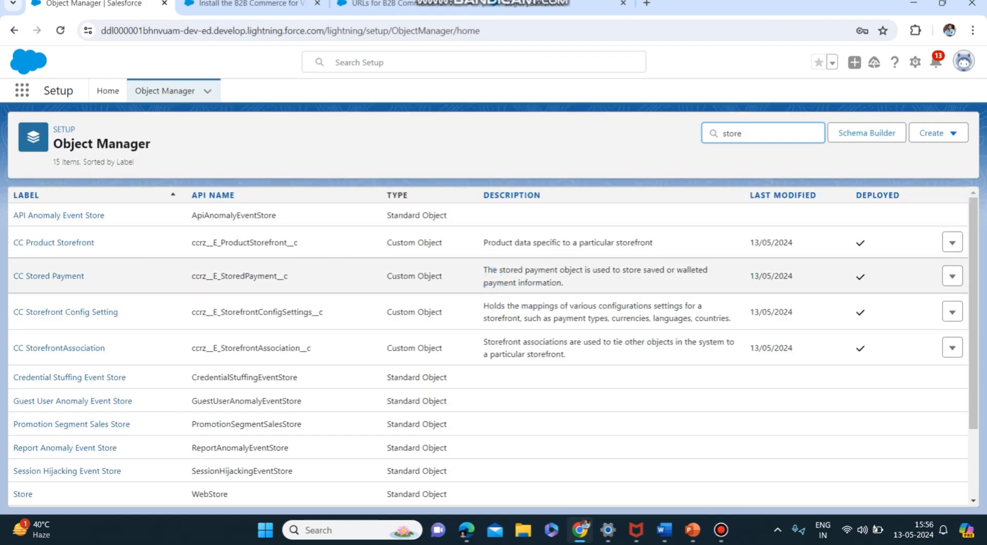
{"action": "scroll", "coordinate": [23, 401], "scroll_direction": "down", "scroll_amount": 2}
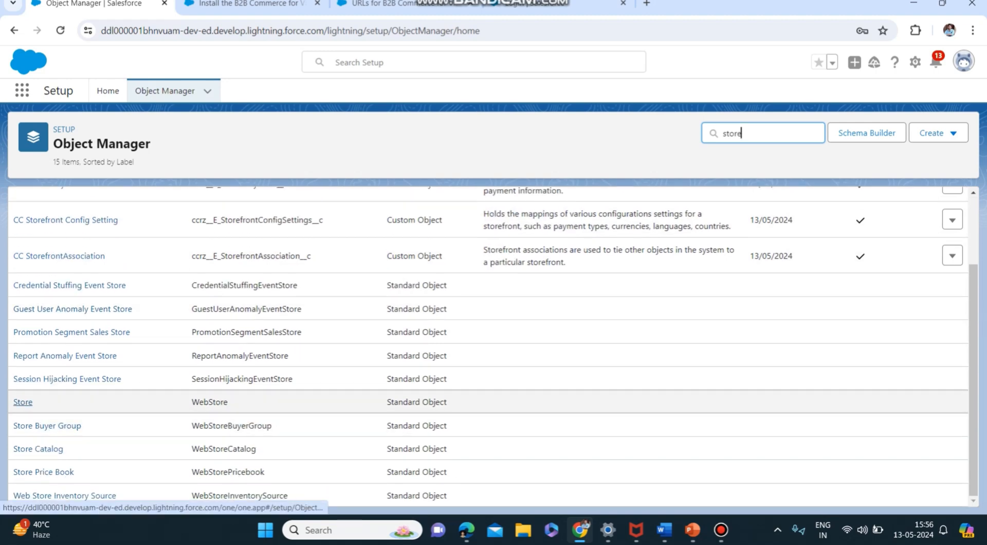
{"action": "scroll", "coordinate": [51, 354], "scroll_direction": "up", "scroll_amount": 2}
{"action": "scroll", "coordinate": [51, 349], "scroll_direction": "down", "scroll_amount": 2}
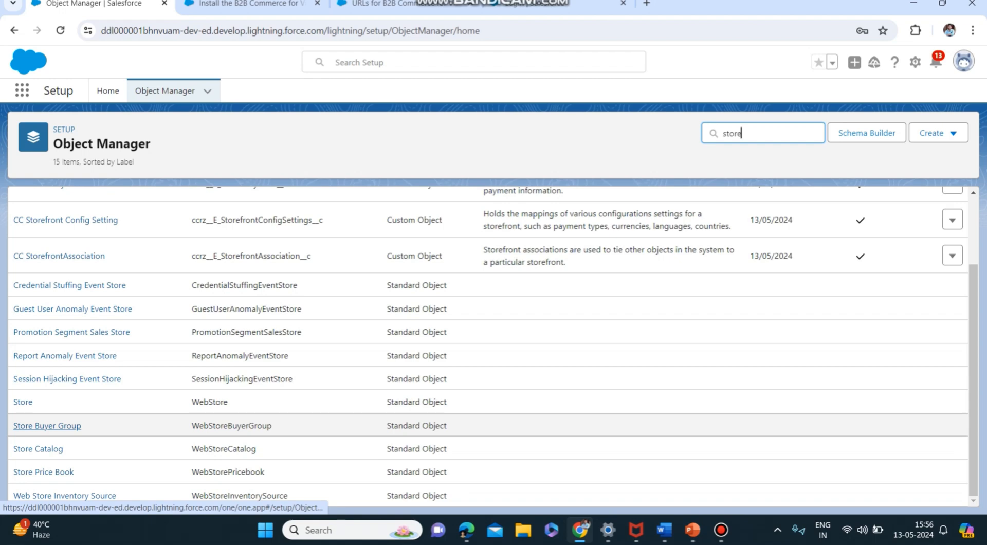
{"action": "scroll", "coordinate": [72, 333], "scroll_direction": "up", "scroll_amount": 2}
{"action": "scroll", "coordinate": [72, 333], "scroll_direction": "down", "scroll_amount": 2}
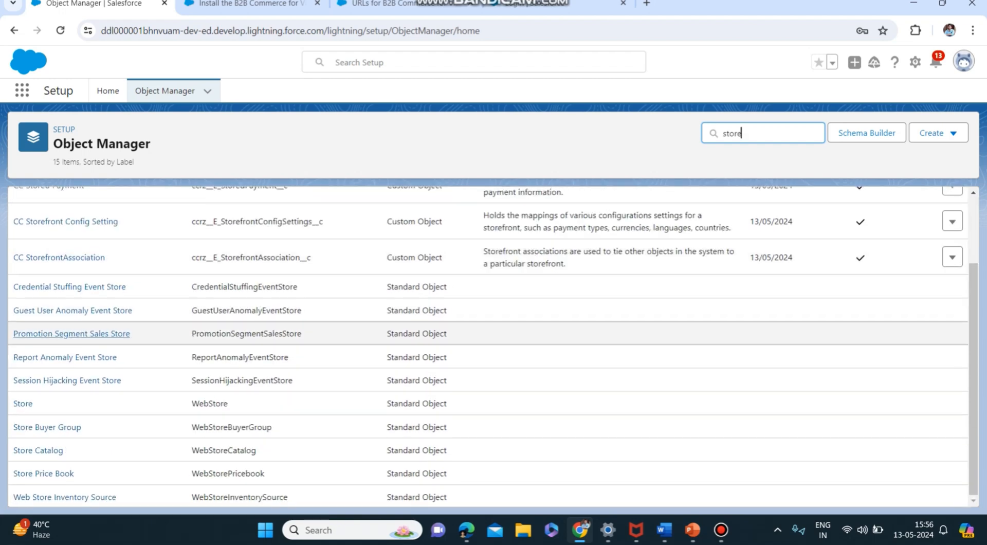
{"action": "scroll", "coordinate": [72, 333], "scroll_direction": "up", "scroll_amount": 2}
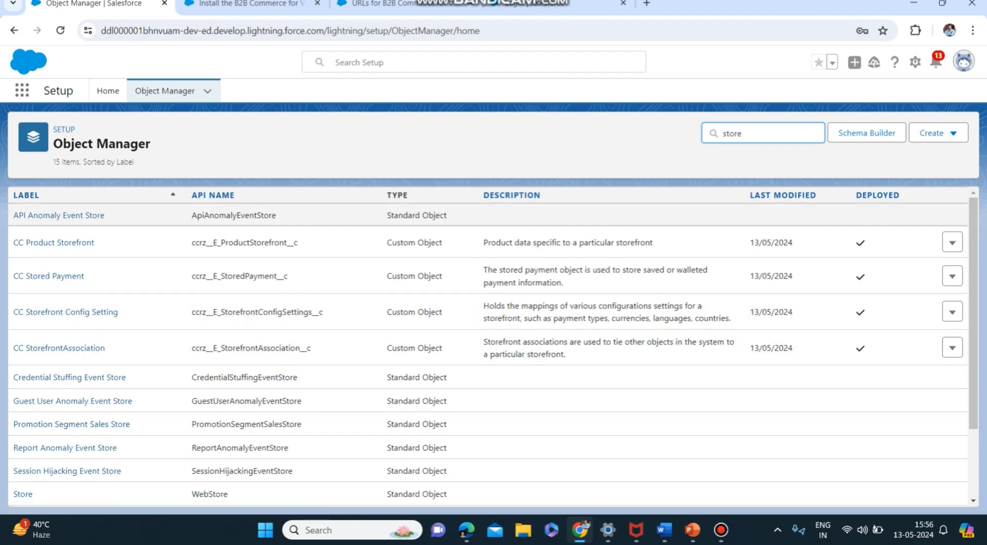
Search the Object Manager for "buyer"
{"action": "key", "text": "ctrl+a"}
{"action": "type", "text": "bu"}
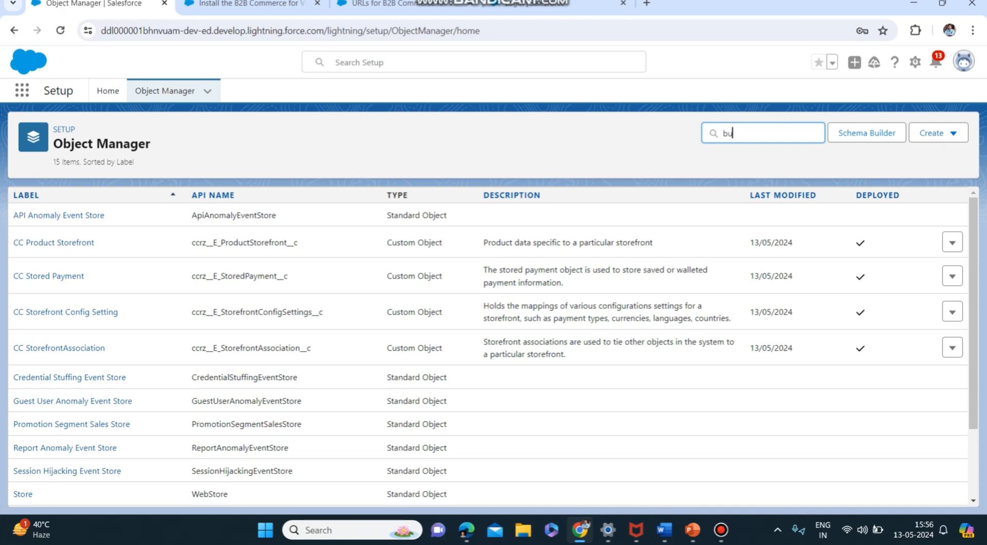
{"action": "type", "text": "yer"}
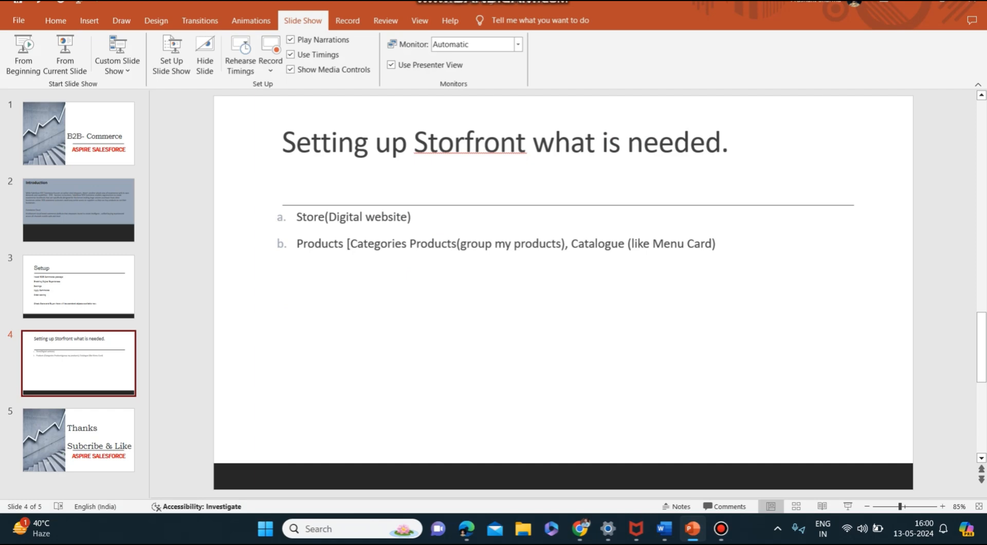
Correct the spelling of "Storefront" in the slide 4 title and place the cursor in the list below it
{"action": "left_click", "coordinate": [465, 142]}
{"action": "type", "text": "e"}
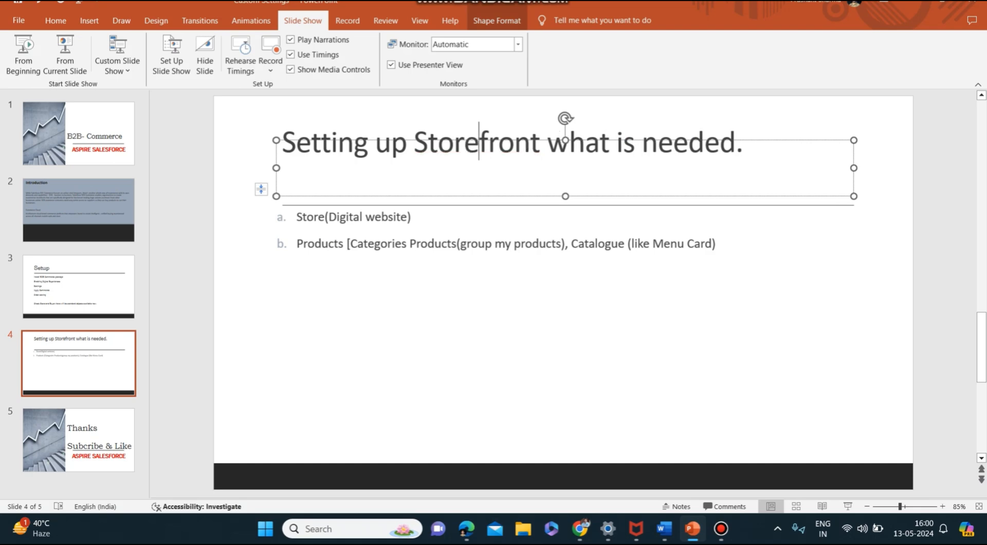
{"action": "left_click", "coordinate": [278, 276]}
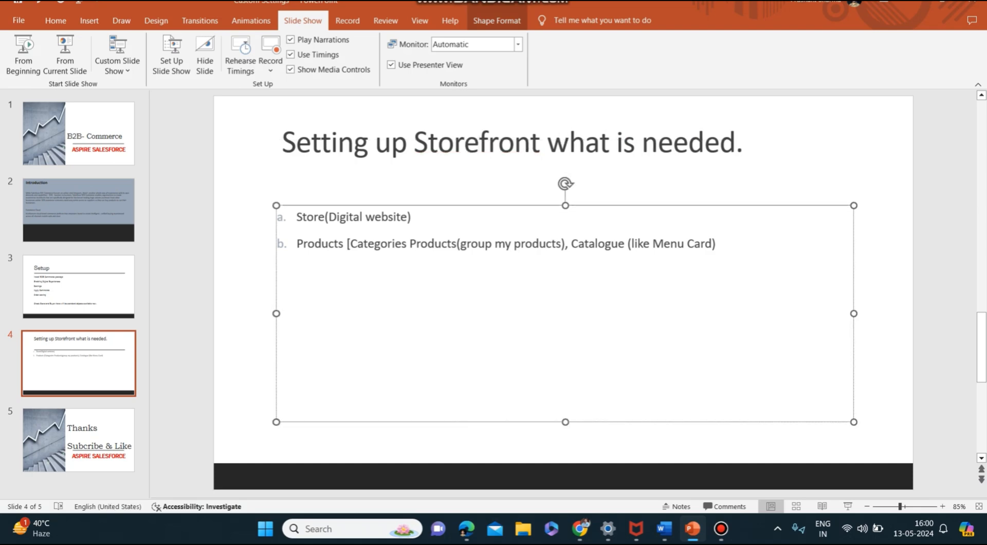